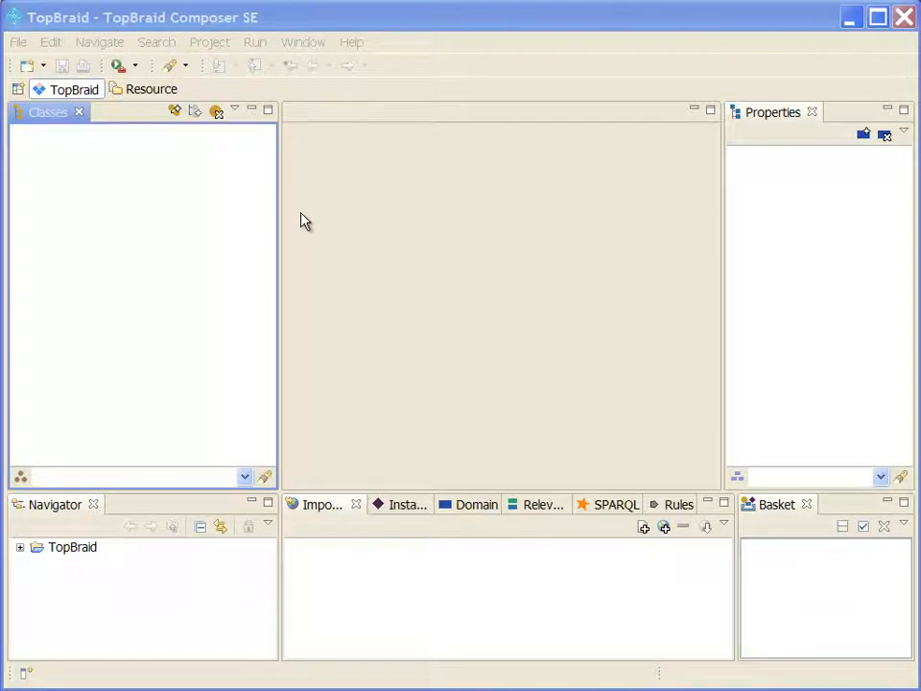
# Open the Help menu to reach Install New Software
pyautogui.click(352, 43)
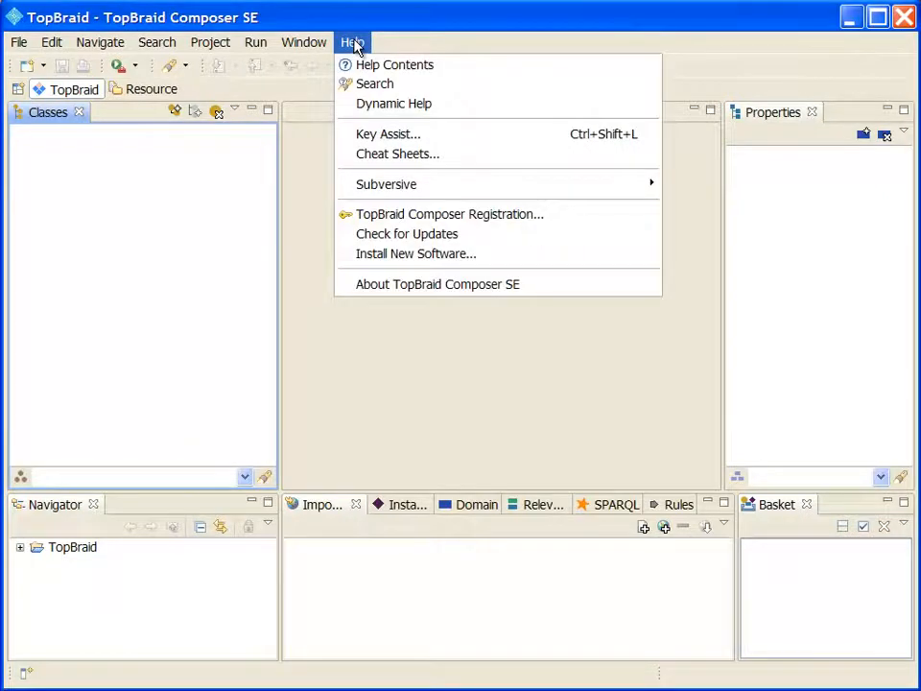
# Add an update site named 'AllegroGraph Plugin' with the franz.com plugins URL in the Install wizard
pyautogui.click(490, 255)
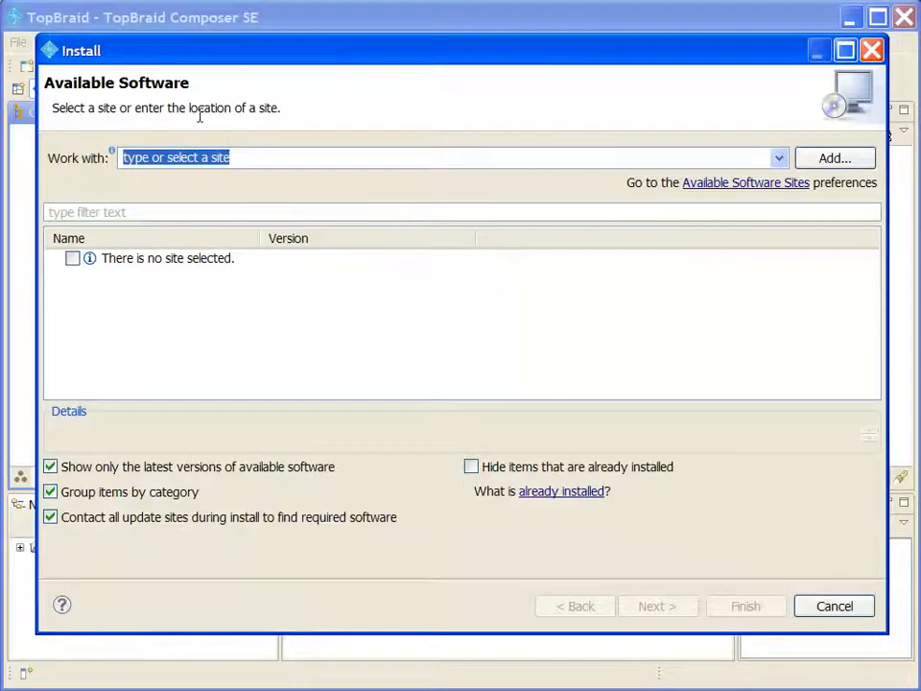
pyautogui.click(835, 158)
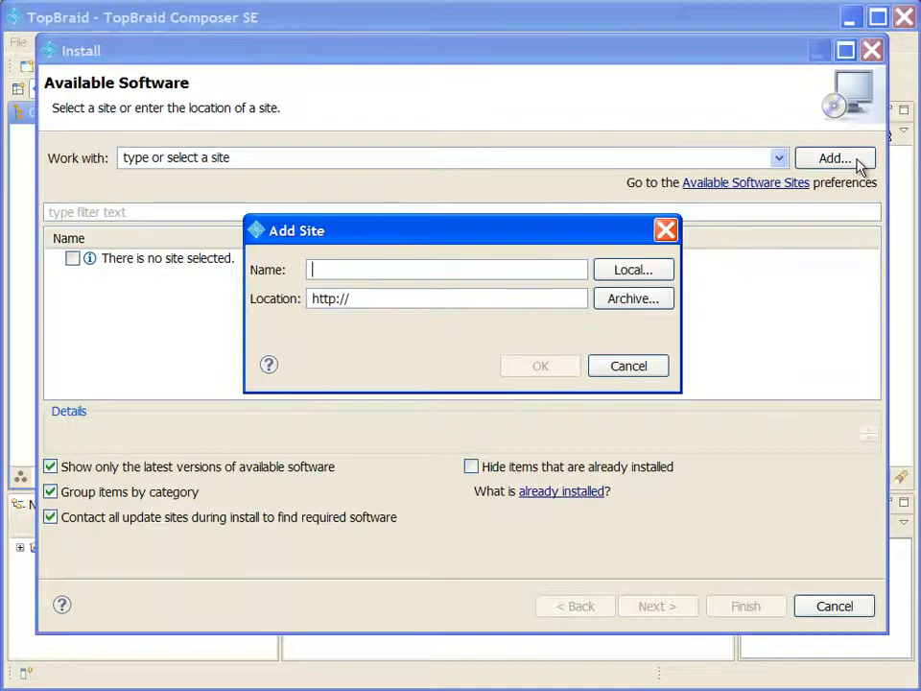
pyautogui.write('Alleg')
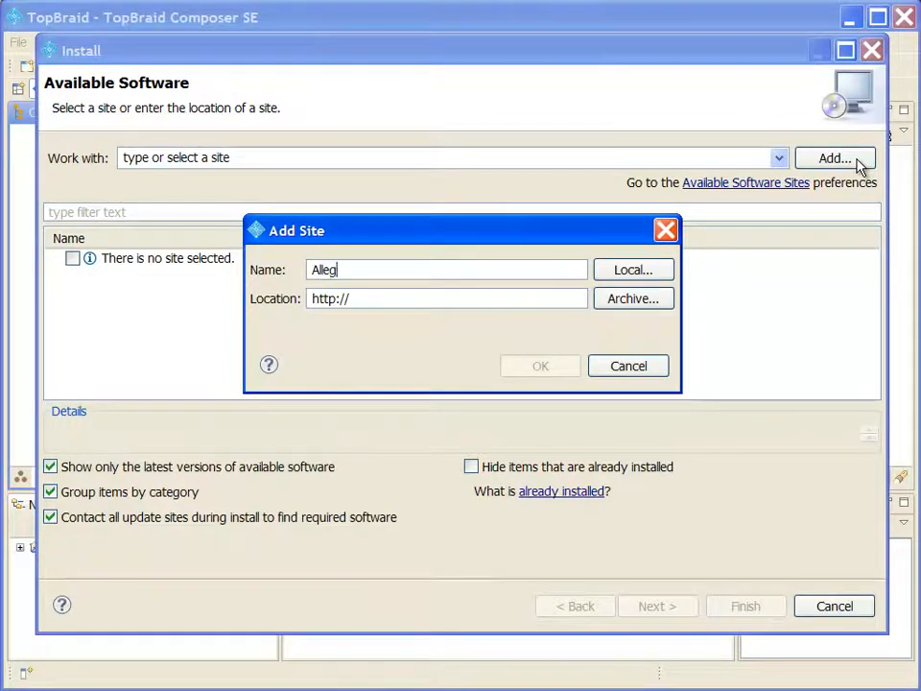
pyautogui.write('roGraph Plugin')
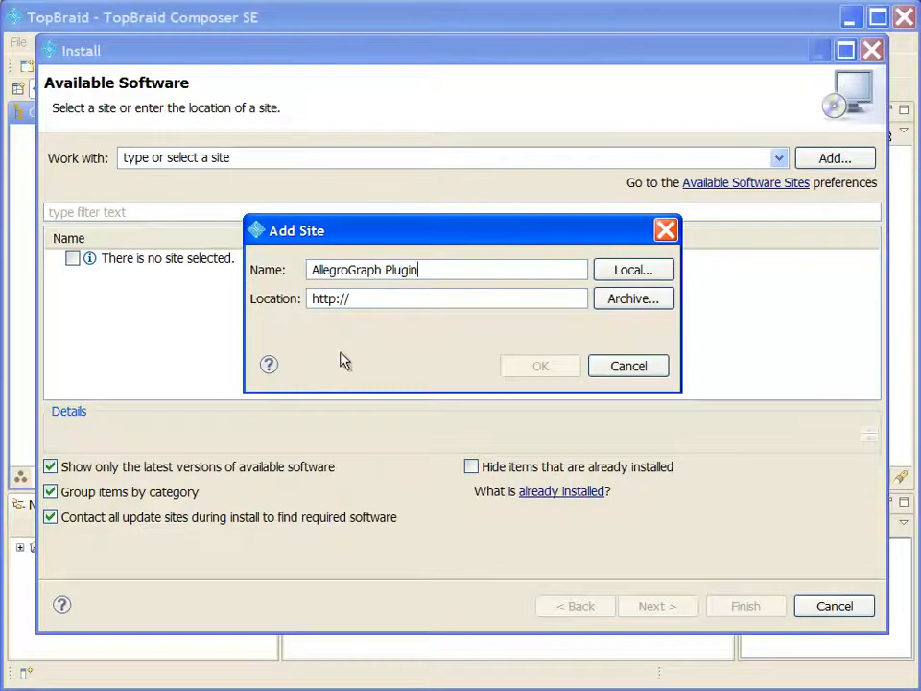
pyautogui.moveTo(362, 301); pyautogui.dragTo(276, 315)
pyautogui.write('http://www.franz.com/ftp/pub/agraph/eclipse/tbc/plugins/')
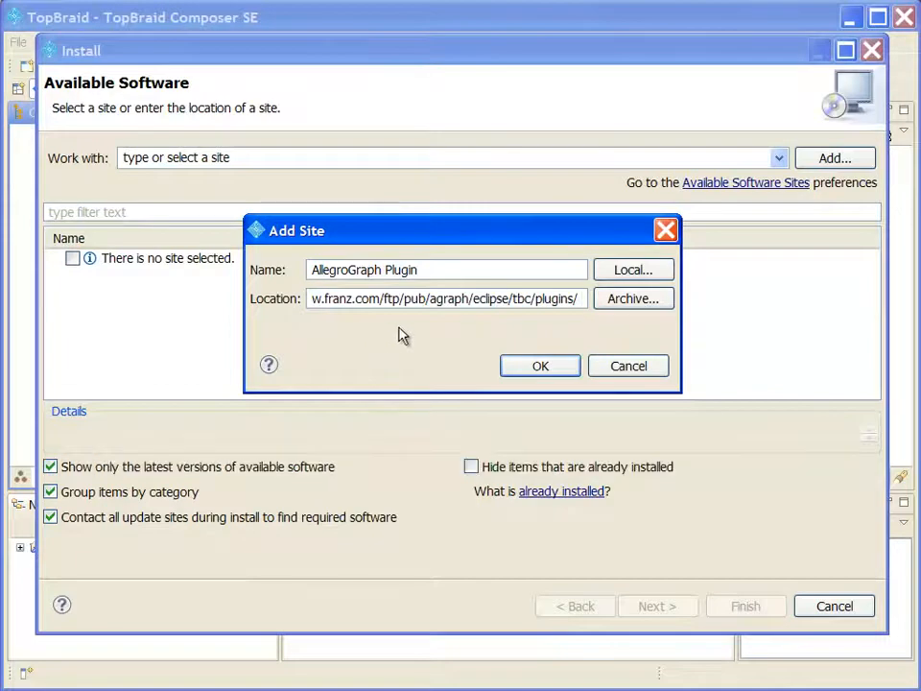
pyautogui.click(544, 368)
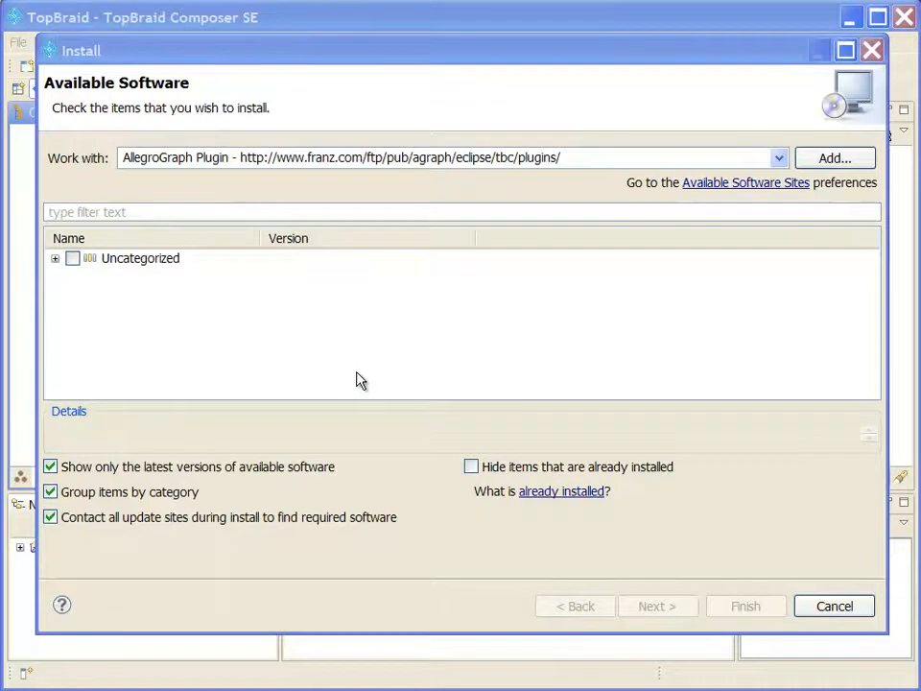
# Turn off category grouping, select com.franz.agraph.feature 4.0.6, and proceed to install details
pyautogui.click(50, 494)
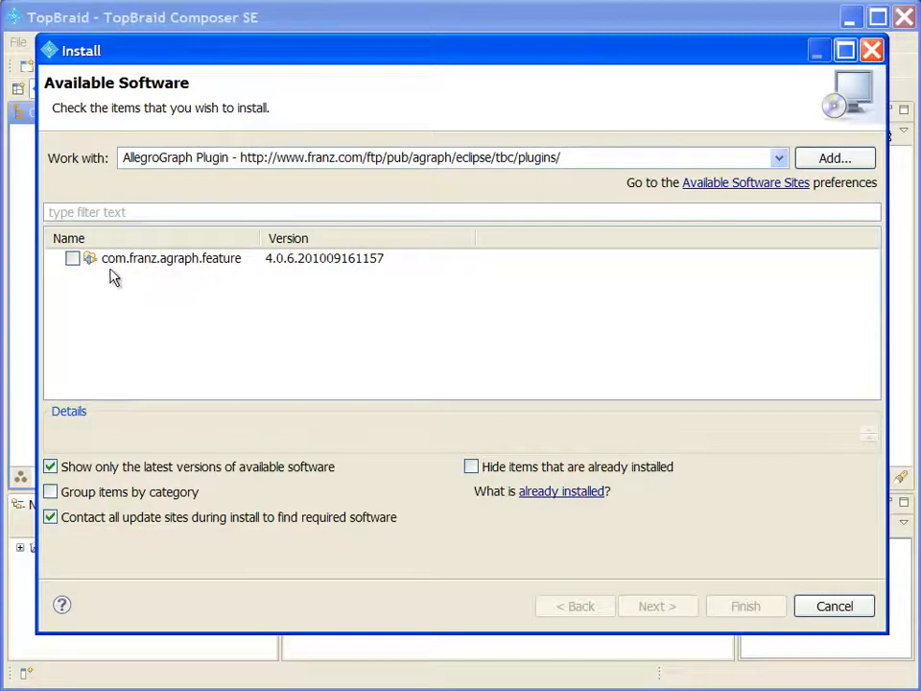
pyautogui.click(72, 259)
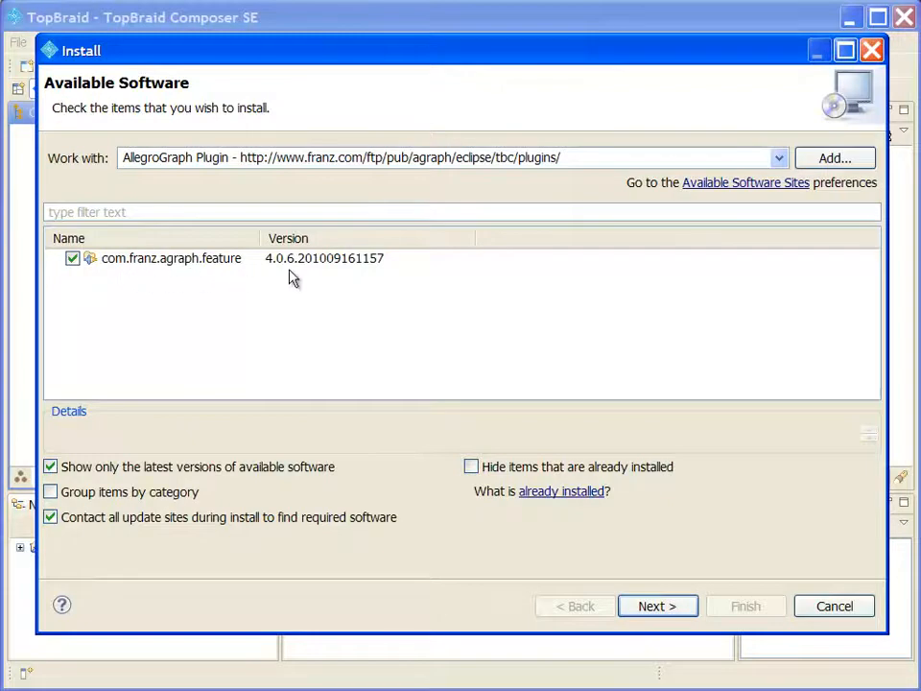
pyautogui.click(656, 607)
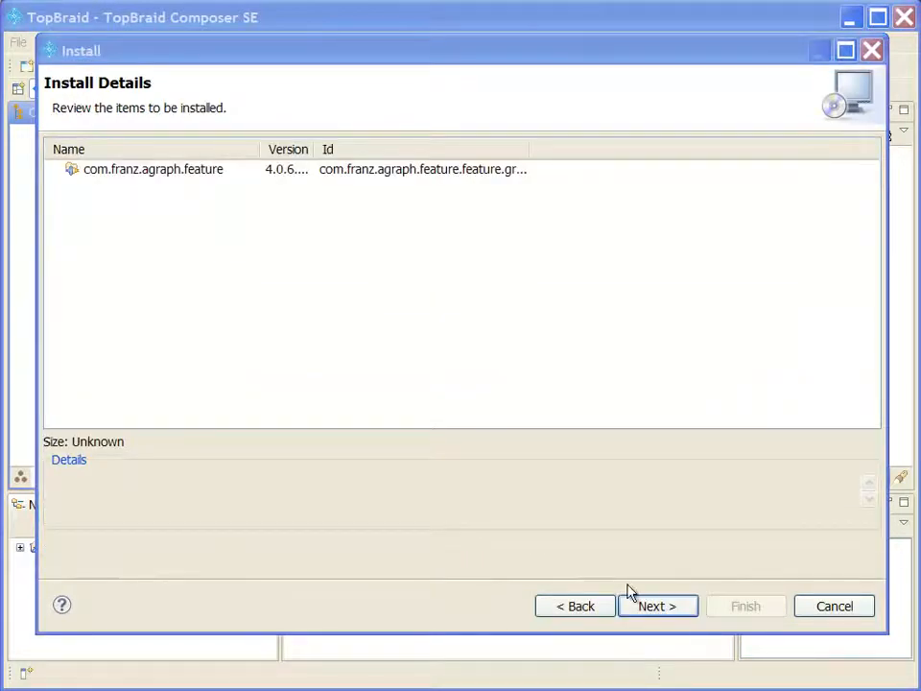
# Accept the Eclipse Public License and start installing the AllegroGraph plugin
pyautogui.click(656, 607)
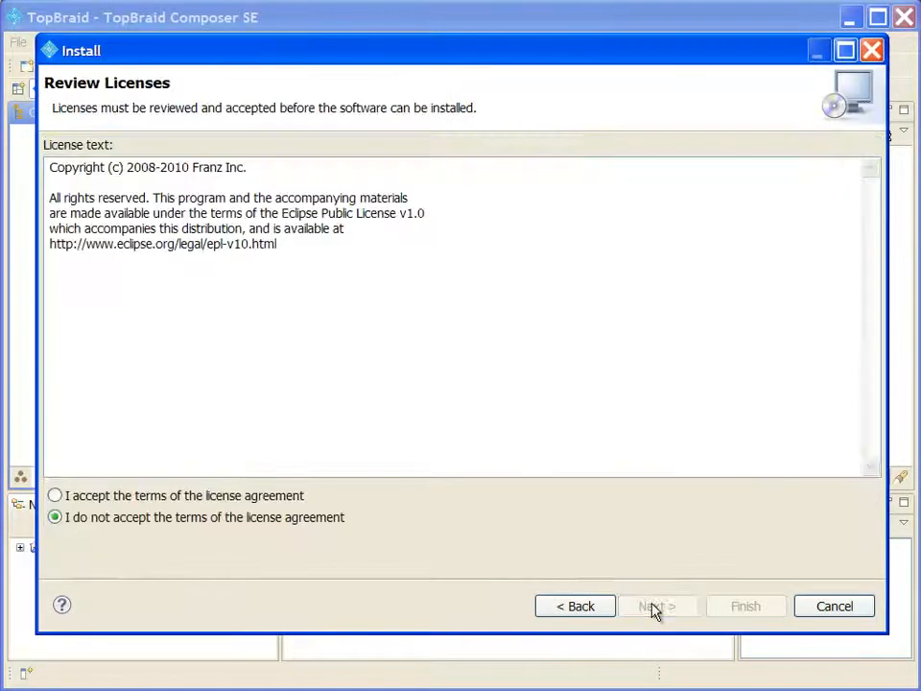
pyautogui.click(191, 497)
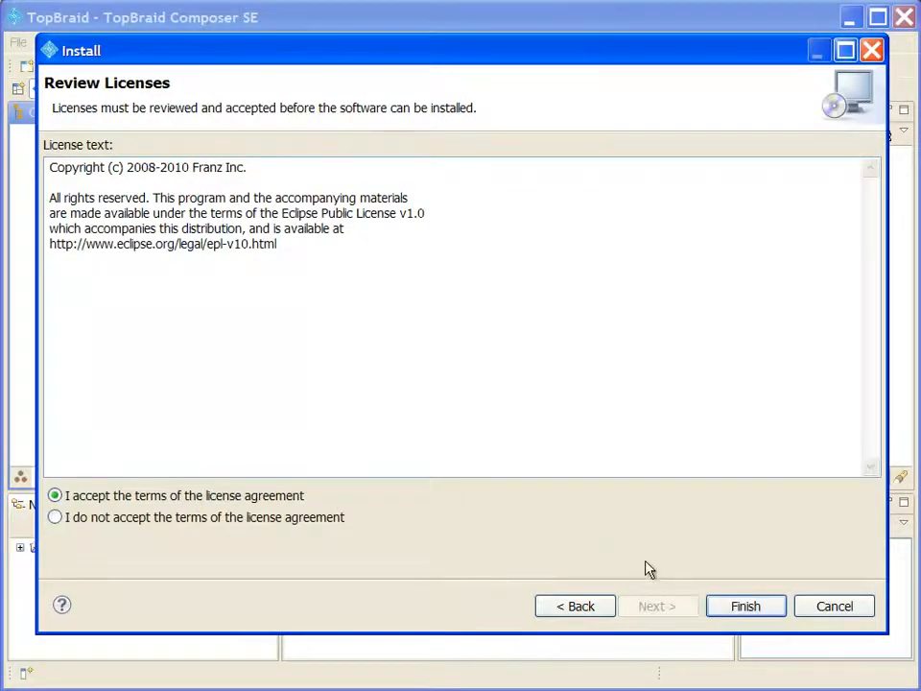
pyautogui.click(766, 608)
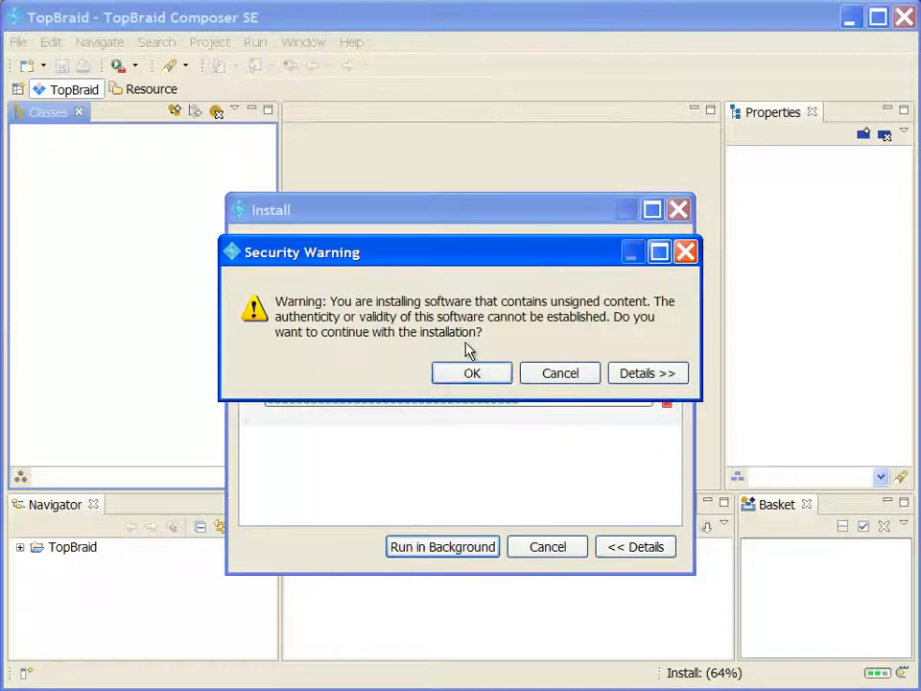
# Accept the unsigned-content warning and restart TopBraid Composer to apply the plugin
pyautogui.click(474, 376)
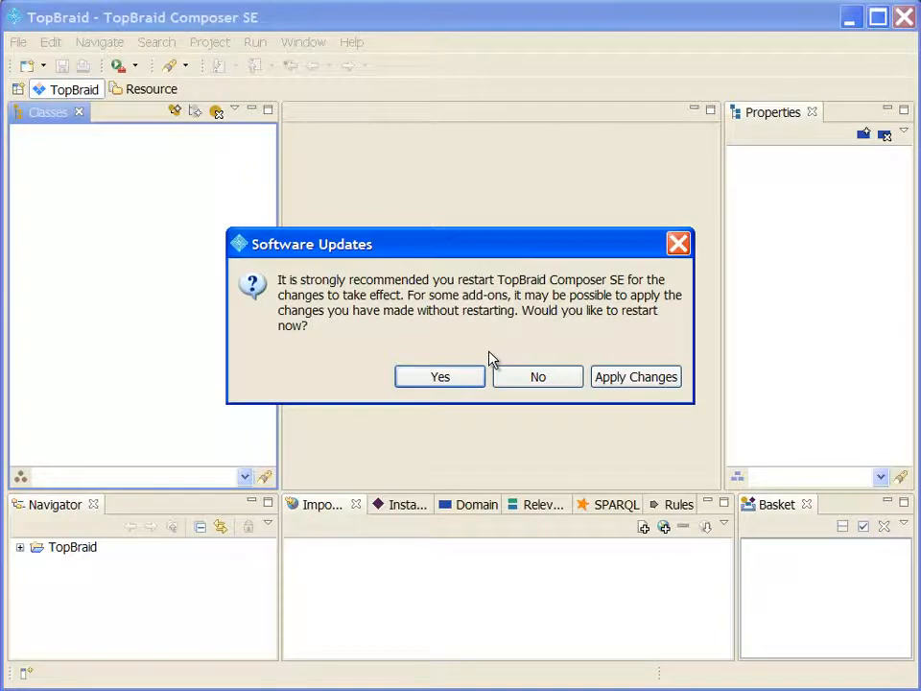
pyautogui.click(473, 378)
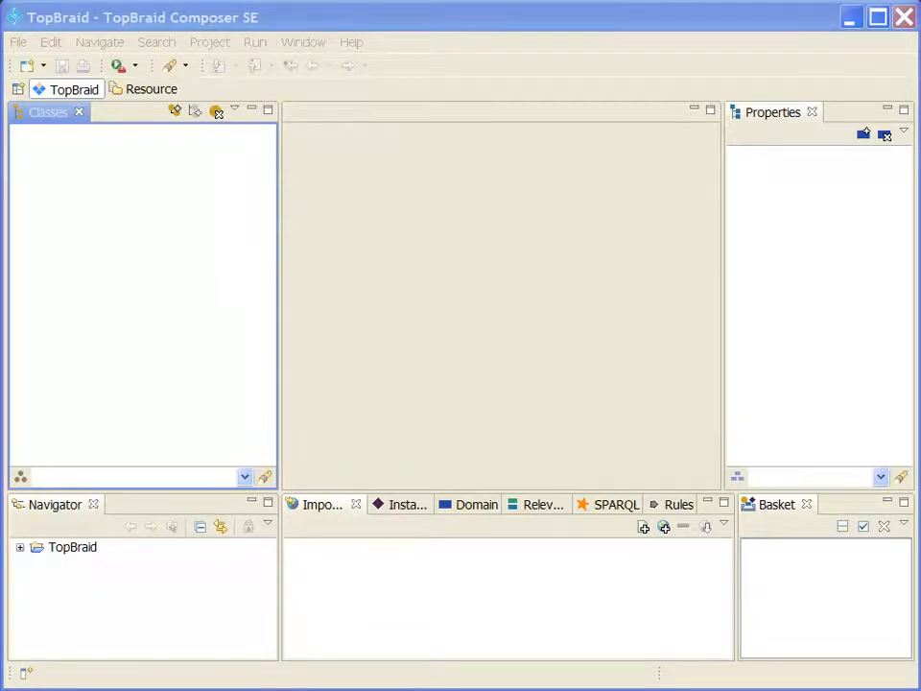
# Create a folder named 'AG4' in the TopBraid project via New > Folder
pyautogui.click(21, 548)
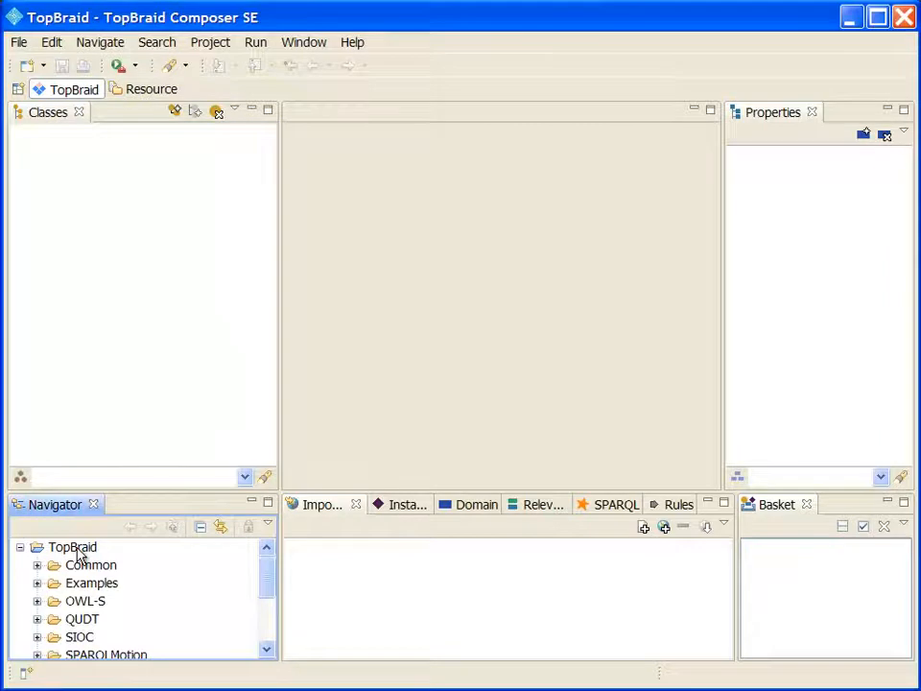
pyautogui.click(76, 548)
pyautogui.rightClick(80, 555)
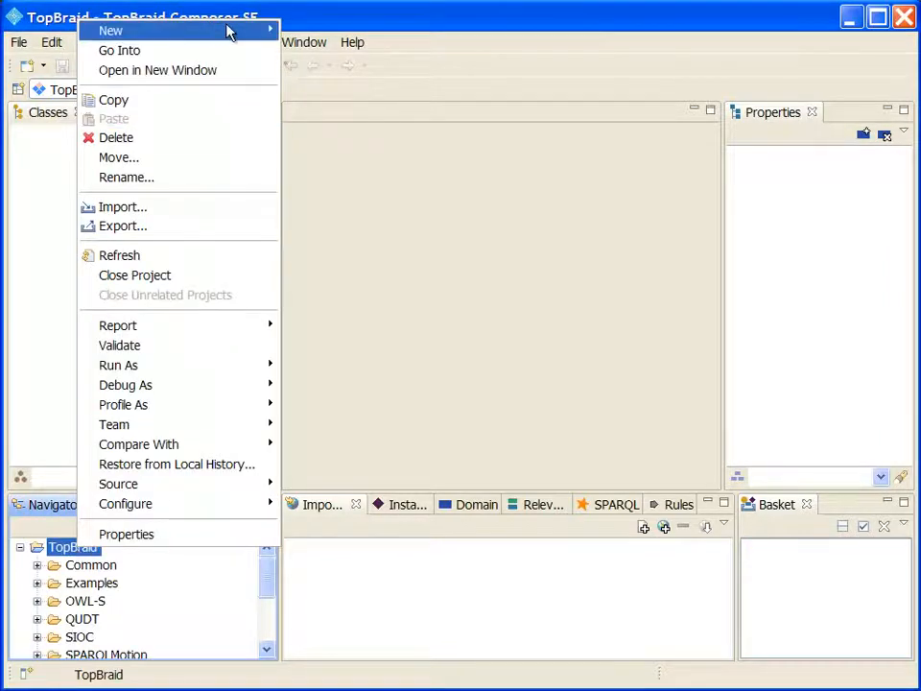
pyautogui.moveTo(236, 33)
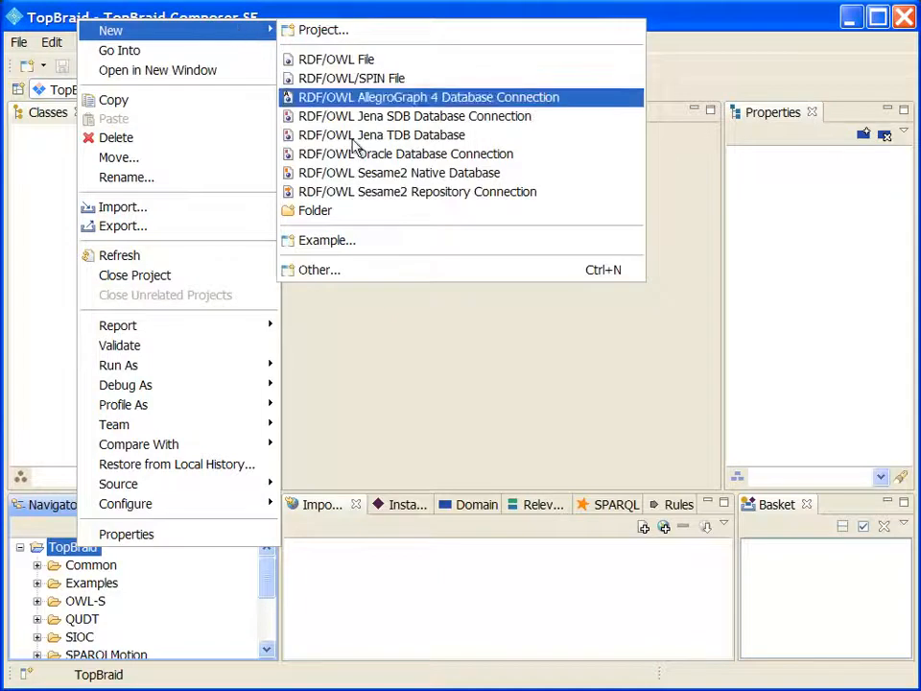
pyautogui.click(378, 210)
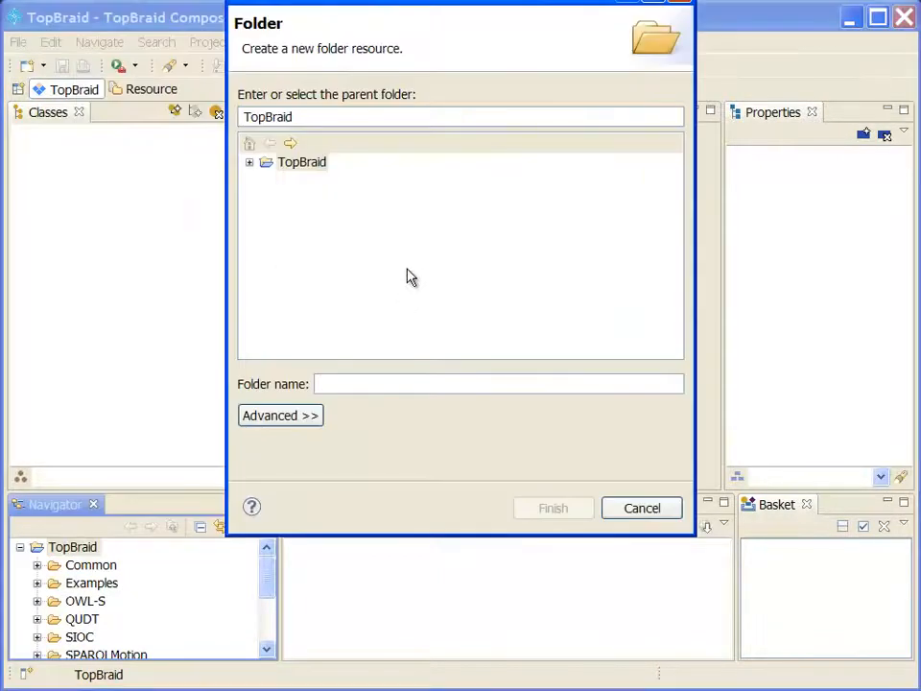
pyautogui.write('AG4')
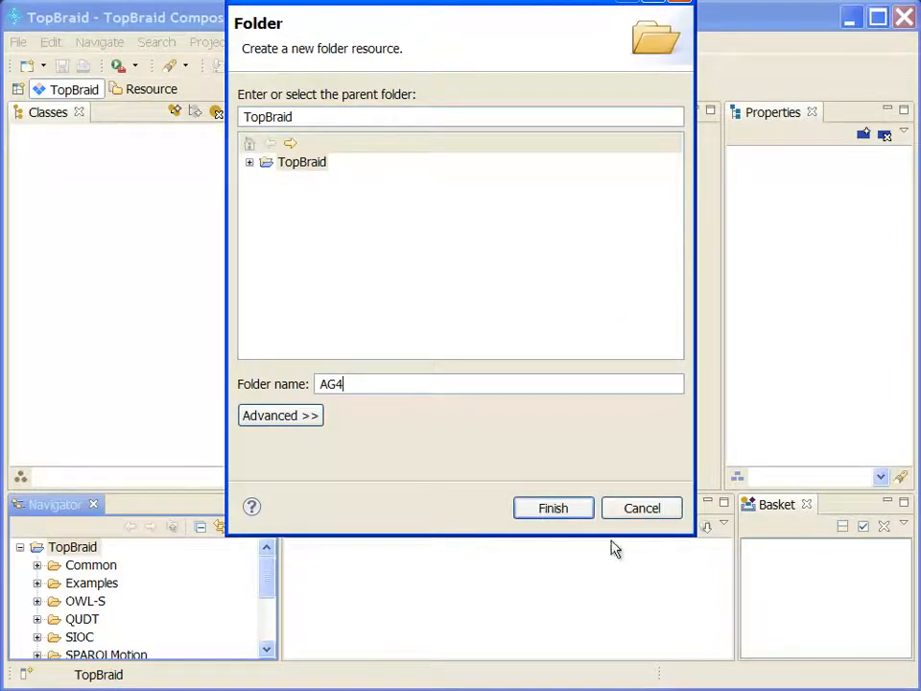
pyautogui.click(575, 509)
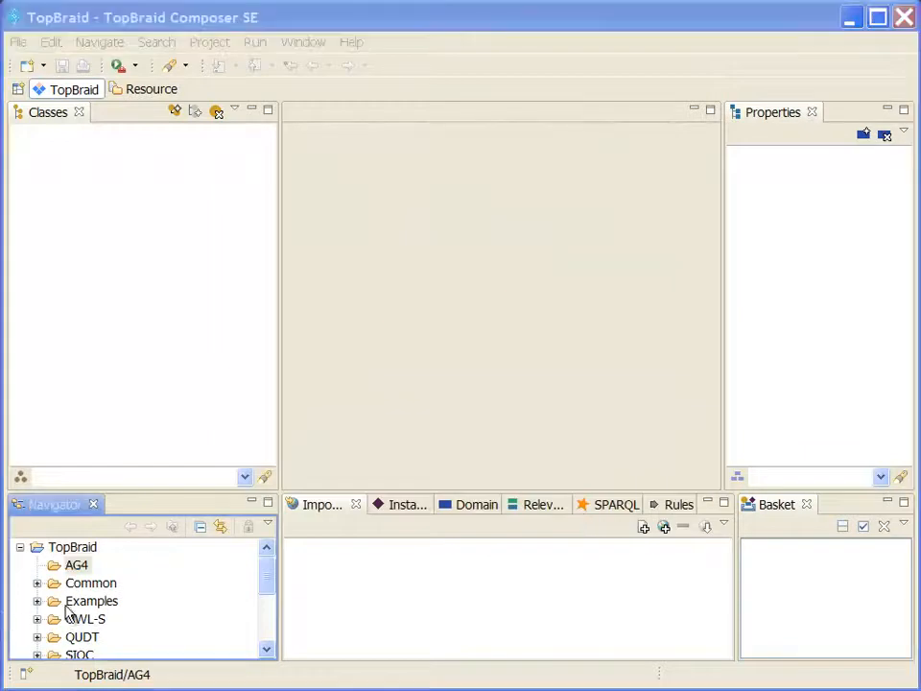
# Open Examples/geotravel.owl, then bring up the context menu of the AG4 folder
pyautogui.click(37, 601)
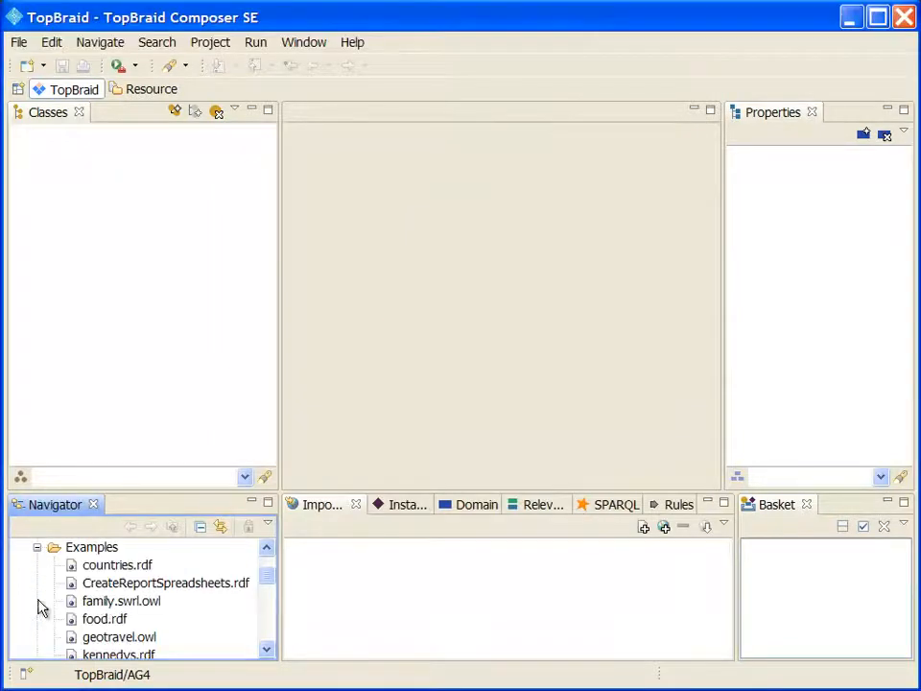
pyautogui.doubleClick(123, 638)
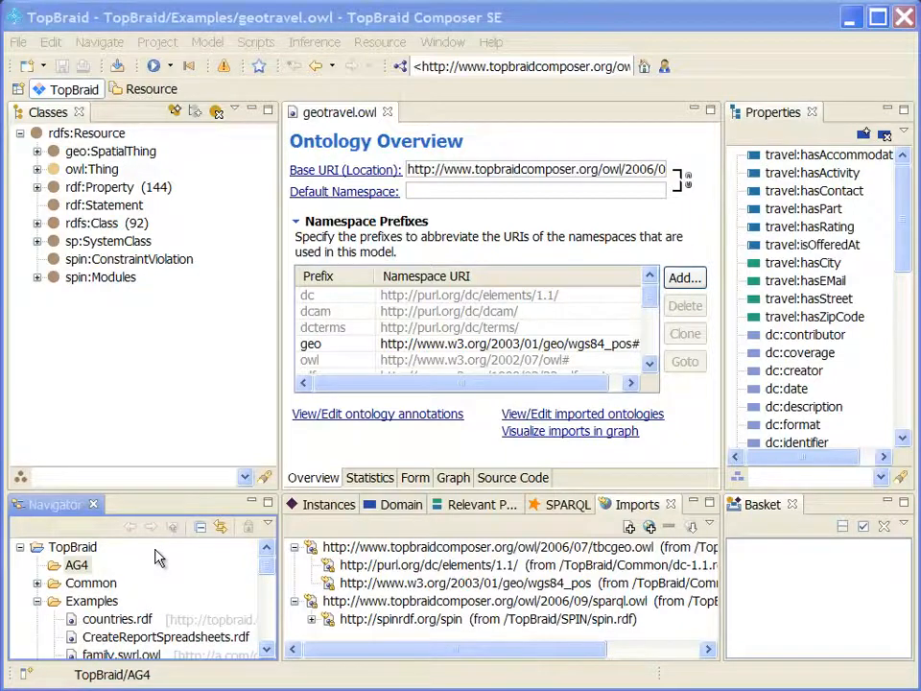
pyautogui.click(86, 567)
pyautogui.rightClick(90, 571)
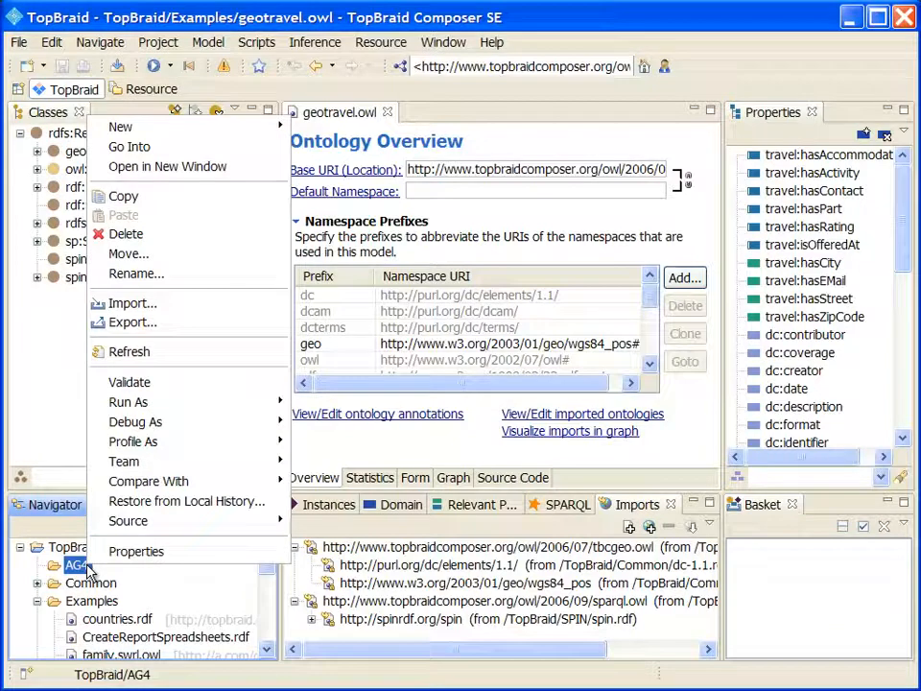
# Export into AG4 using TopBraid Composer > Export/Merge/Convert RDF Graphs
pyautogui.click(161, 327)
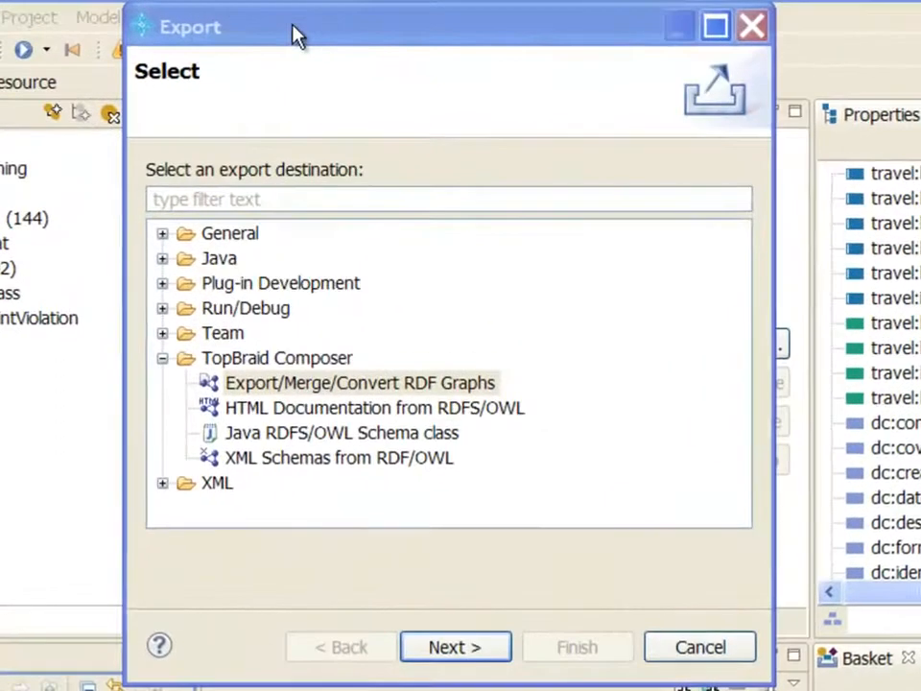
pyautogui.click(347, 184)
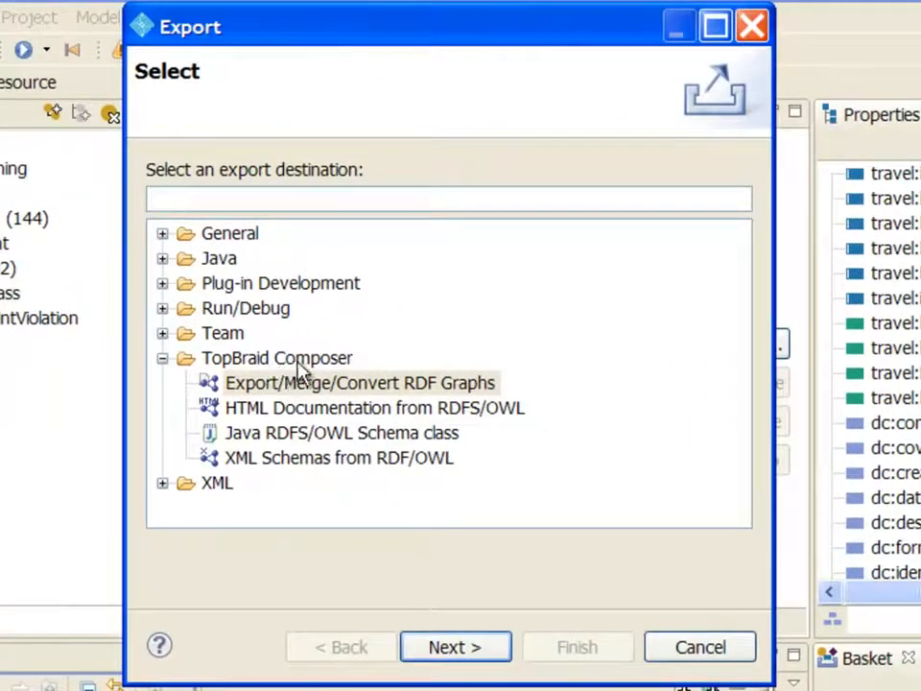
pyautogui.click(269, 385)
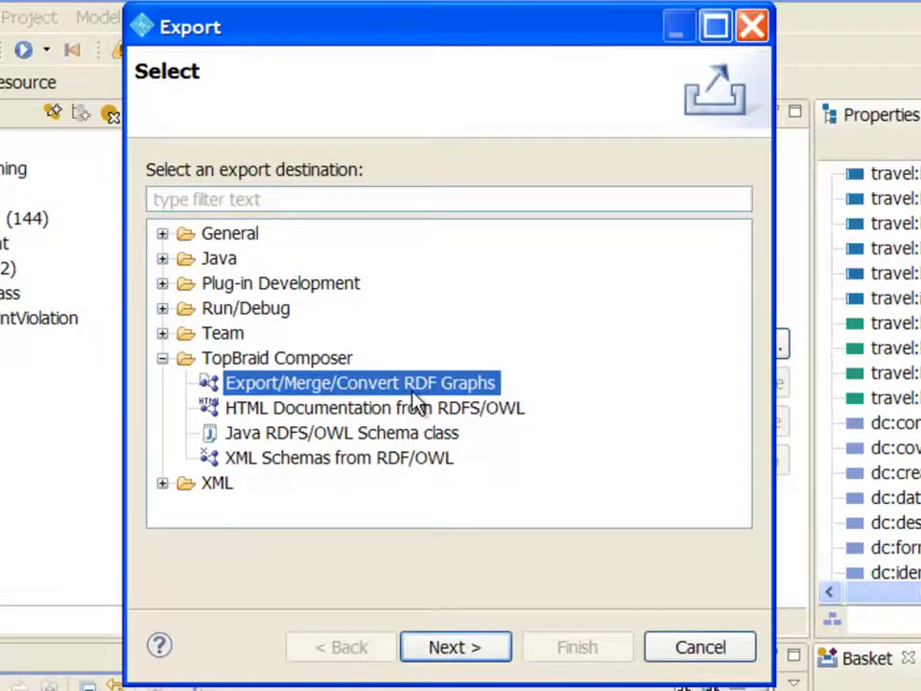
pyautogui.click(498, 654)
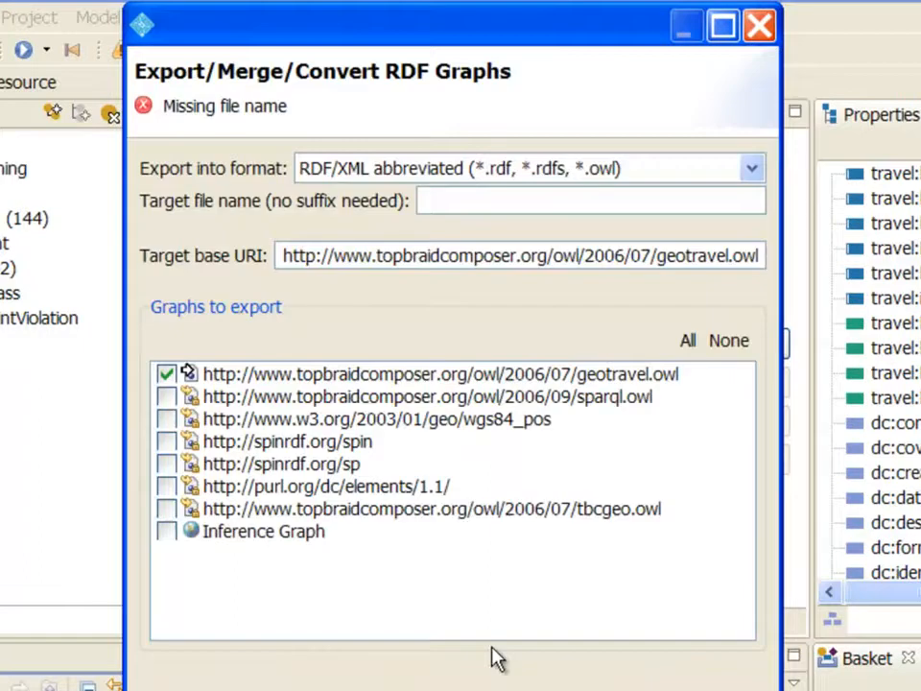
# Choose AllegroGraph 4 Database Storage (*.ag4) format, file name 'geotravel', exporting only geotravel.owl
pyautogui.click(752, 169)
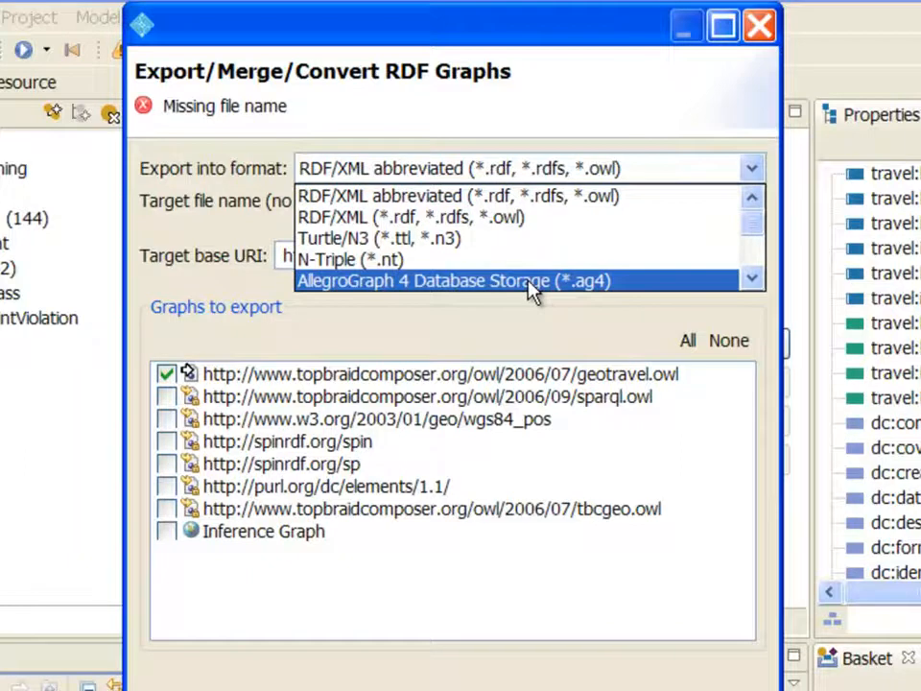
pyautogui.click(629, 288)
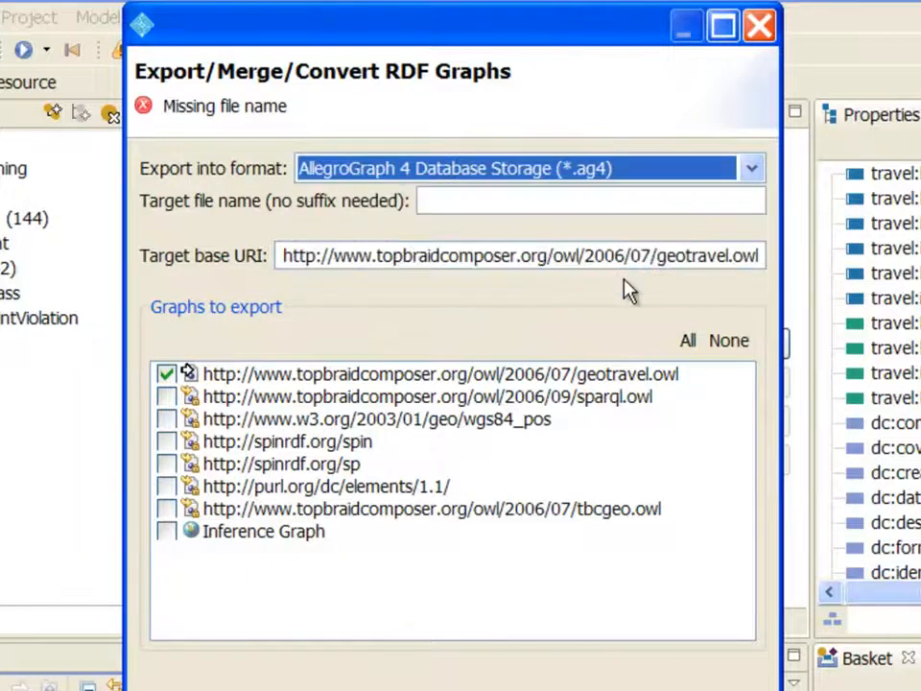
pyautogui.click(492, 199)
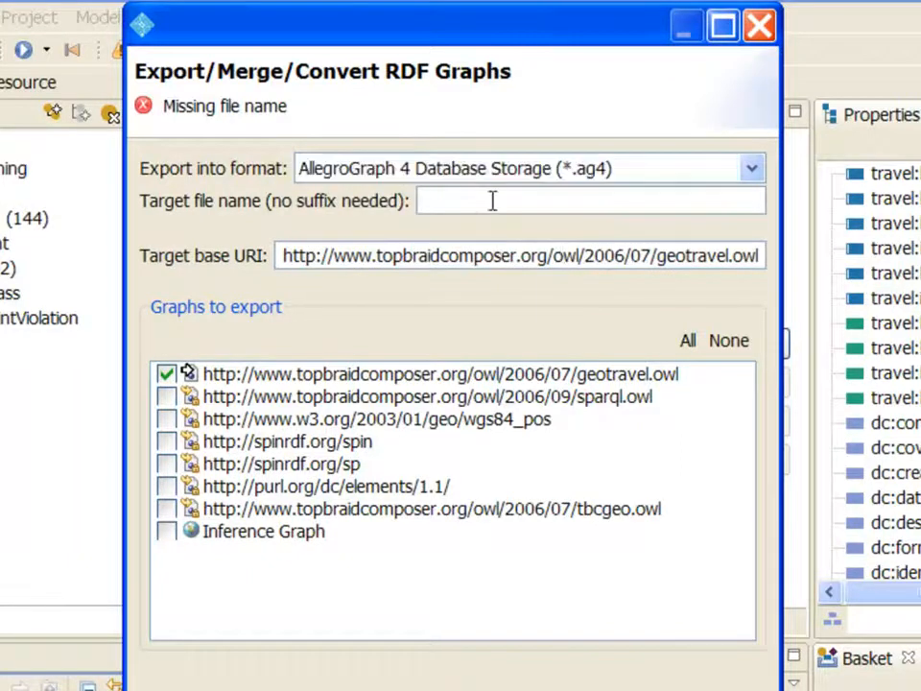
pyautogui.write('geotravel')
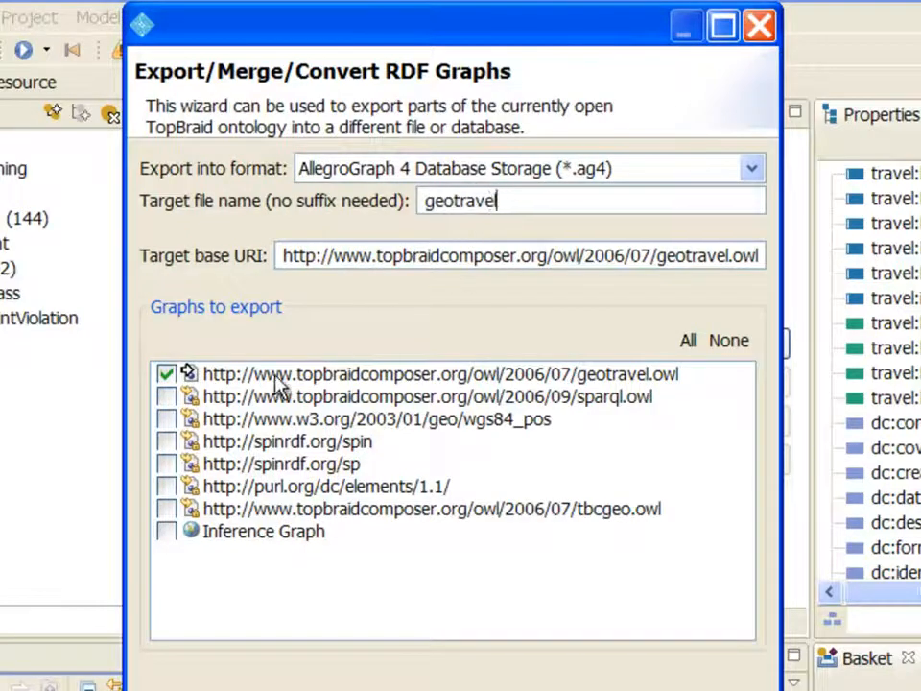
pyautogui.click(195, 380)
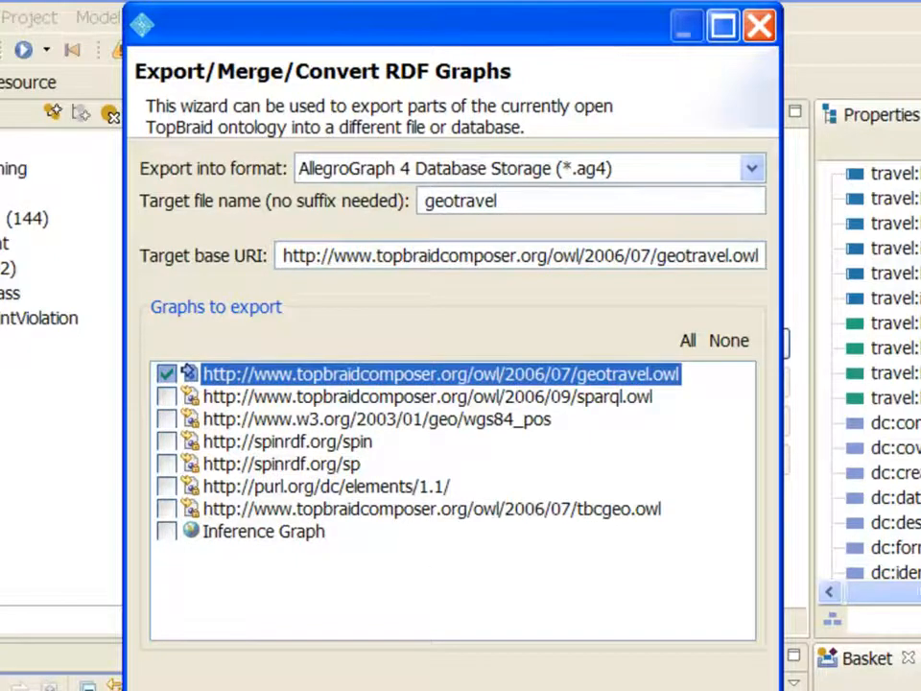
pyautogui.click(437, 689)
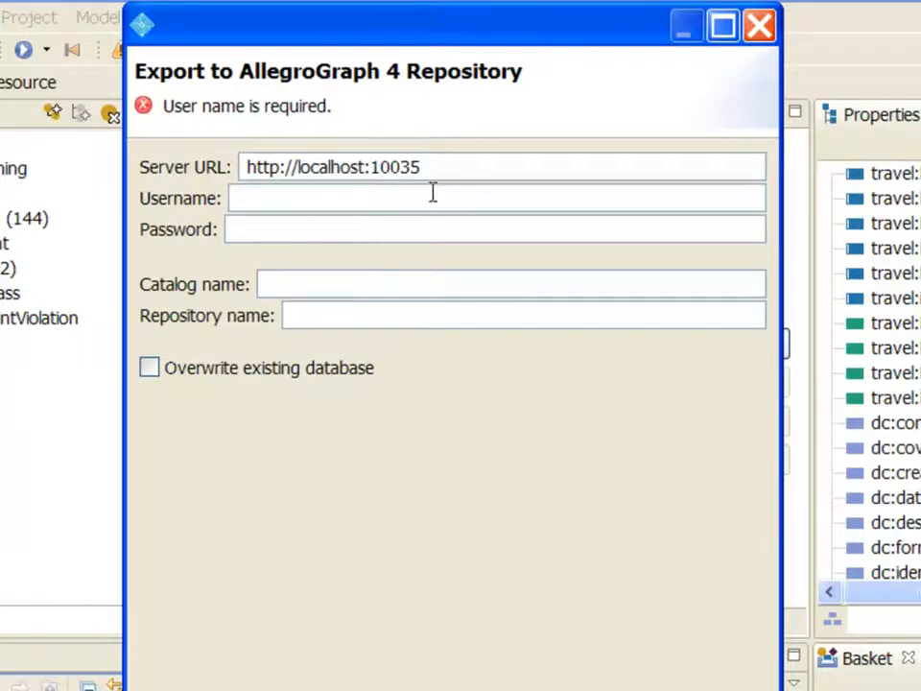
# Enter the server username and password, set repository name 'geotravel', and finish the export
pyautogui.write('test')
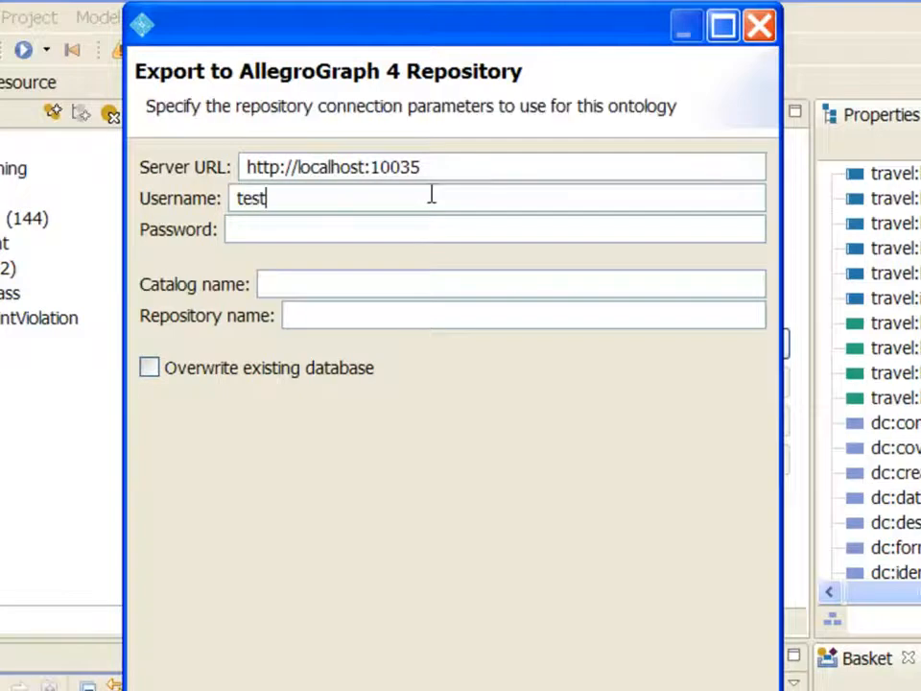
pyautogui.press('Tab')
pyautogui.write('xyzzy')
pyautogui.click(392, 316)
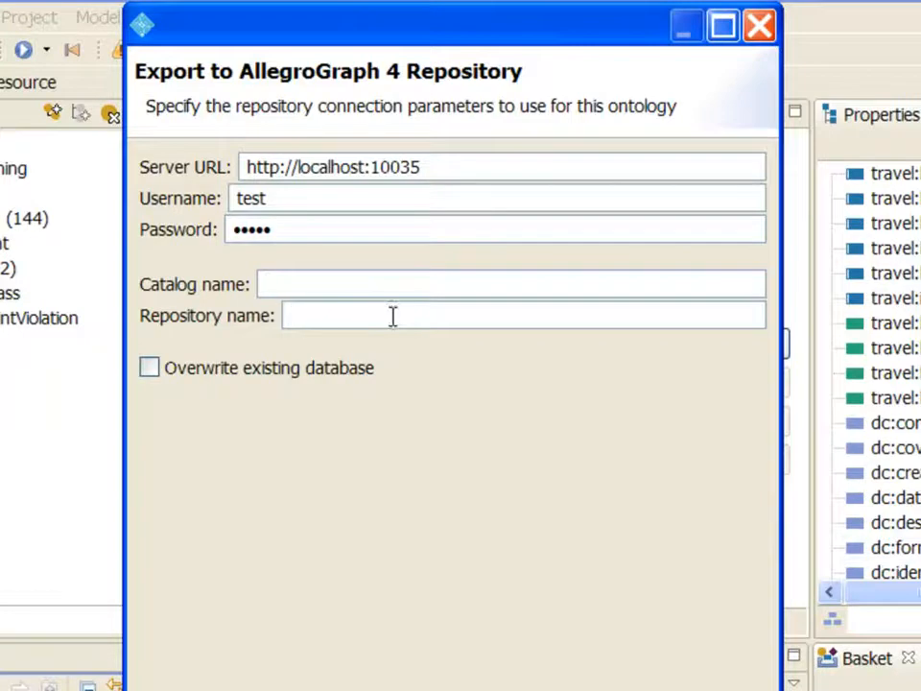
pyautogui.write('geotrav')
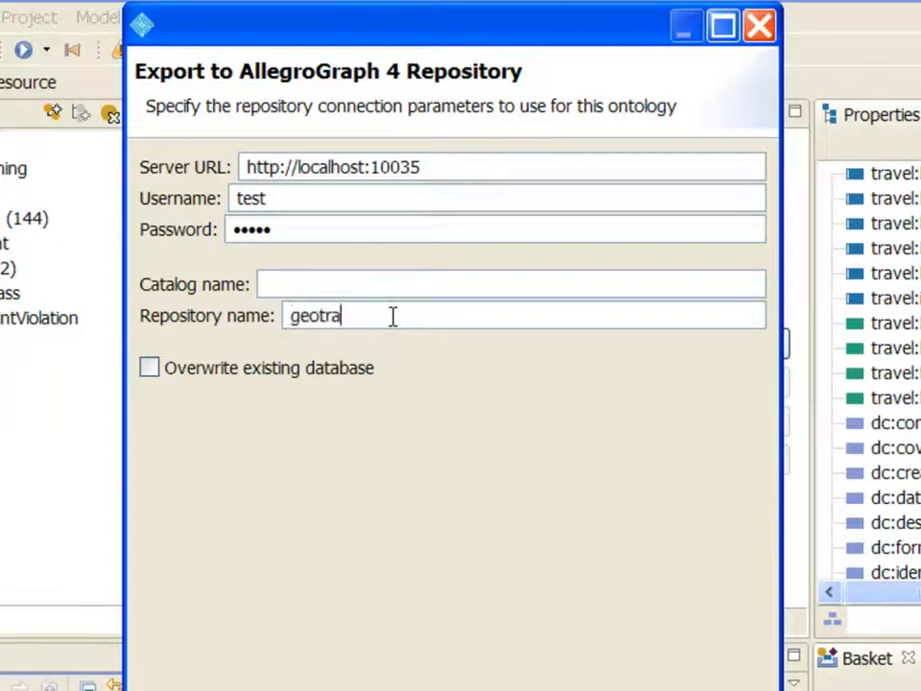
pyautogui.write('el')
pyautogui.click(560, 580)
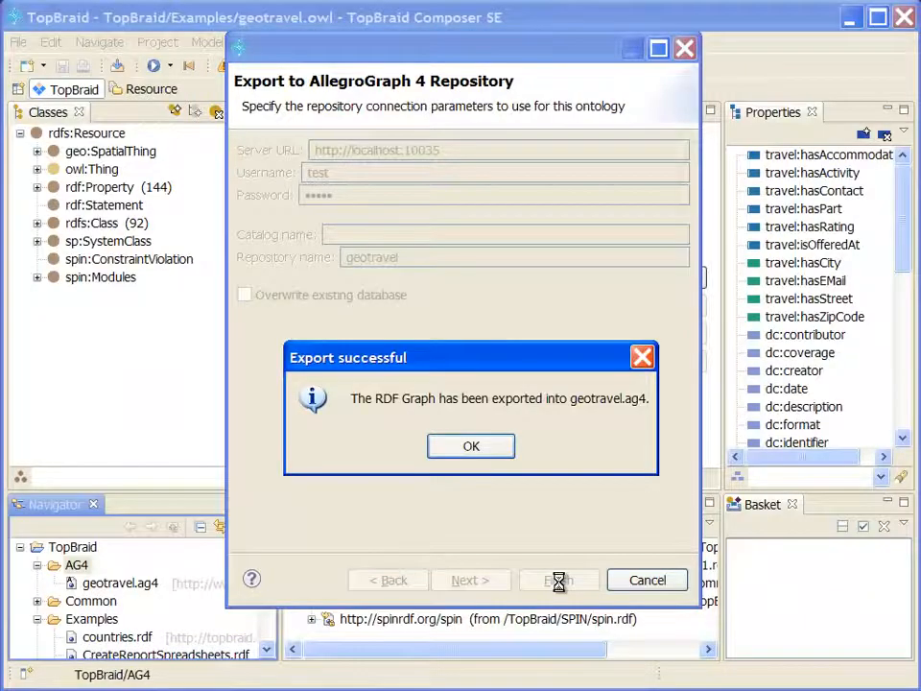
# Dismiss the export-success message and close the original geotravel.owl model
pyautogui.click(499, 451)
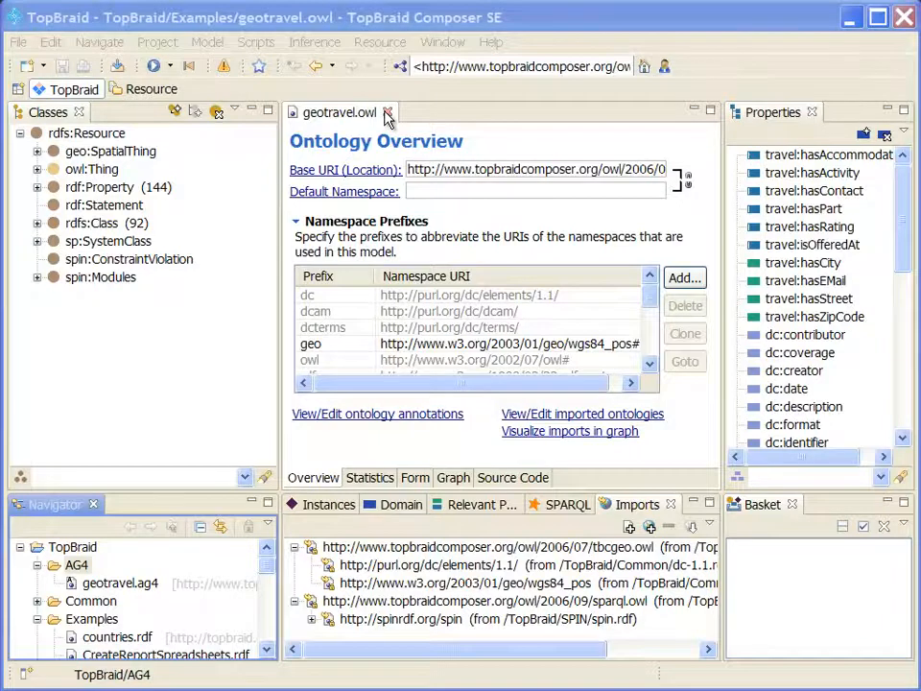
pyautogui.click(387, 114)
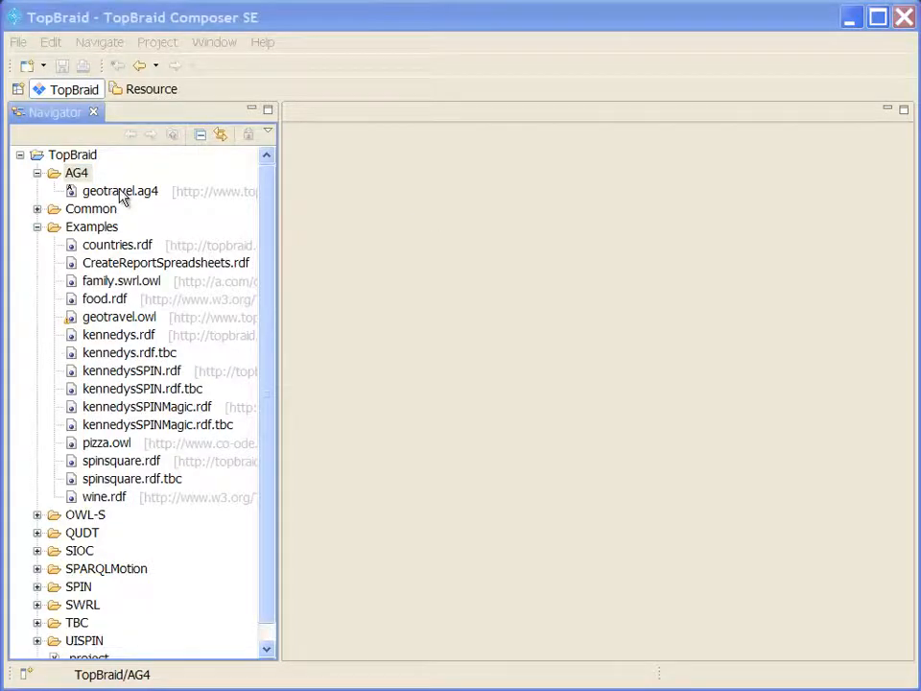
# Open geotravel.ag4 from the AG4 folder, accepting the AllegroGraph 4 connection settings
pyautogui.doubleClick(123, 197)
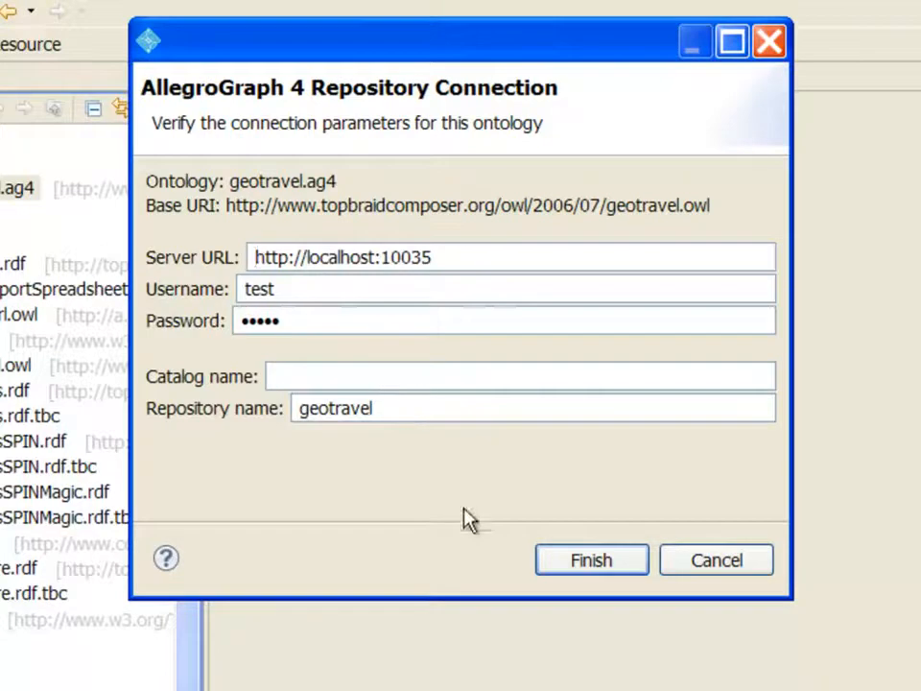
pyautogui.click(590, 560)
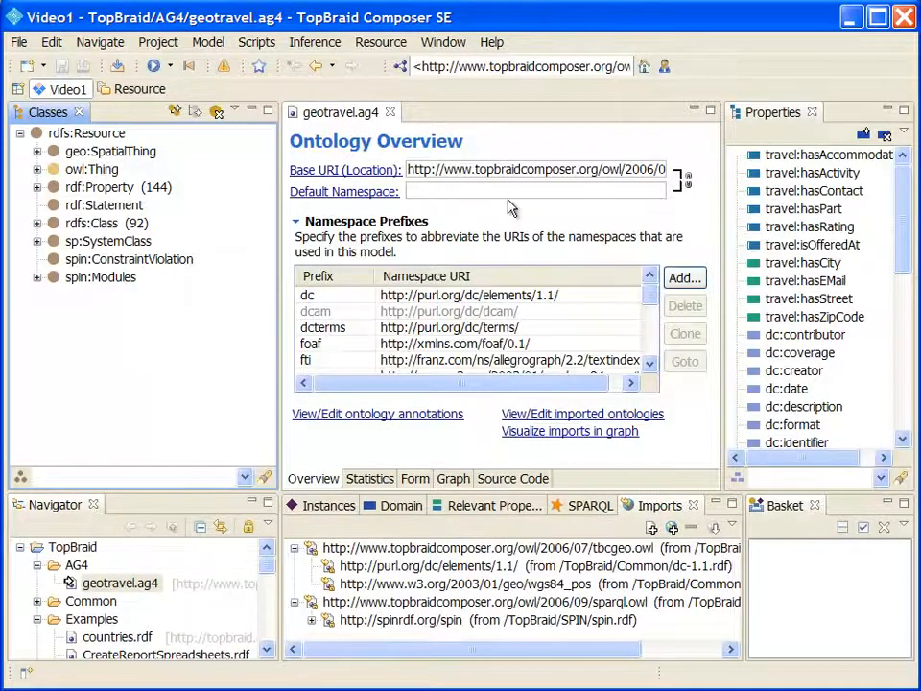
# Add the TopBraid Agraph view via Window > Show View > Other
pyautogui.click(442, 44)
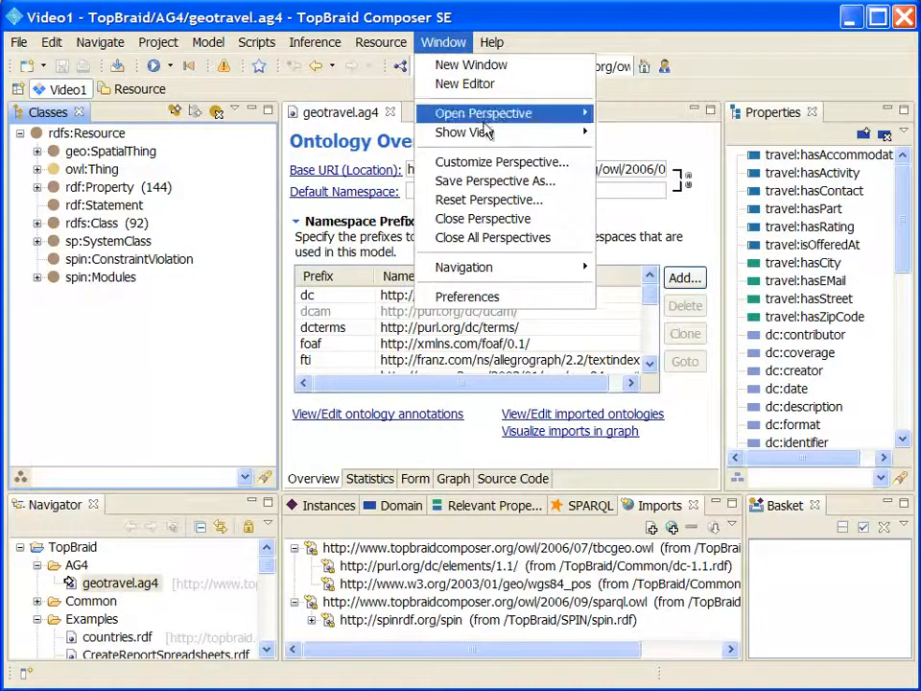
pyautogui.moveTo(537, 133)
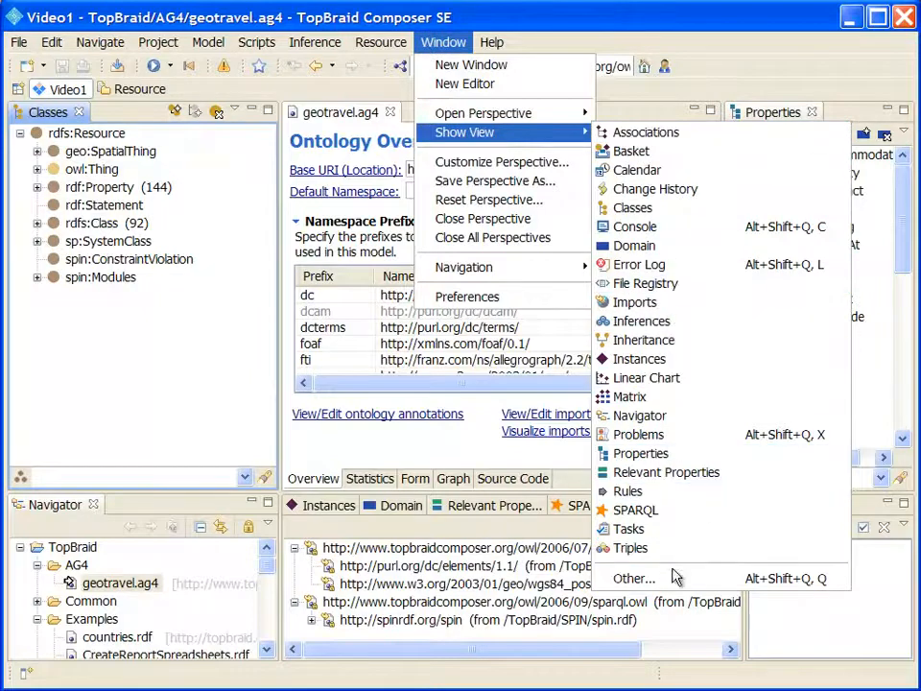
pyautogui.click(633, 579)
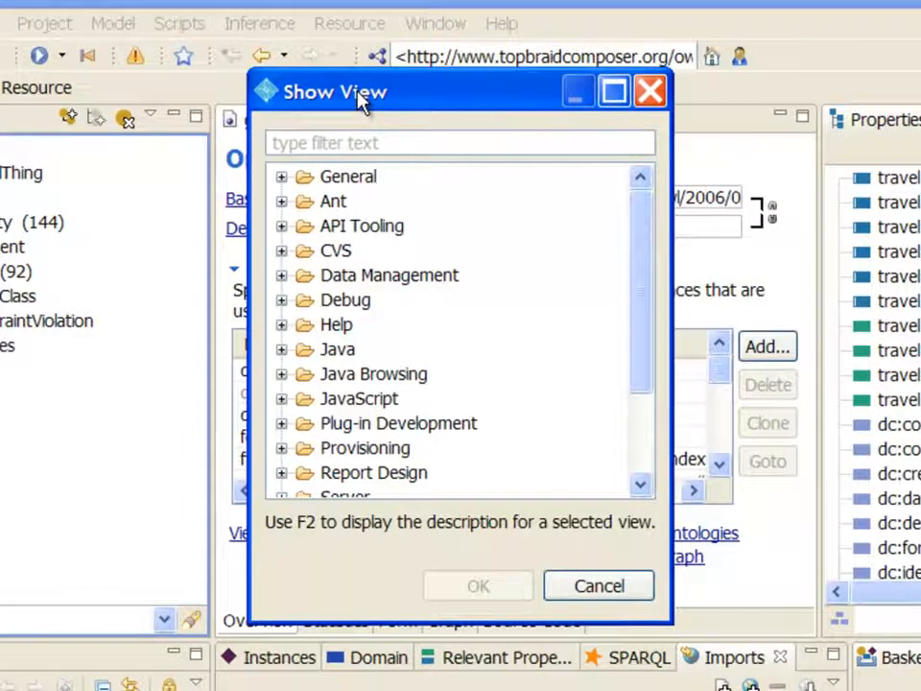
pyautogui.moveTo(637, 246); pyautogui.dragTo(648, 322)
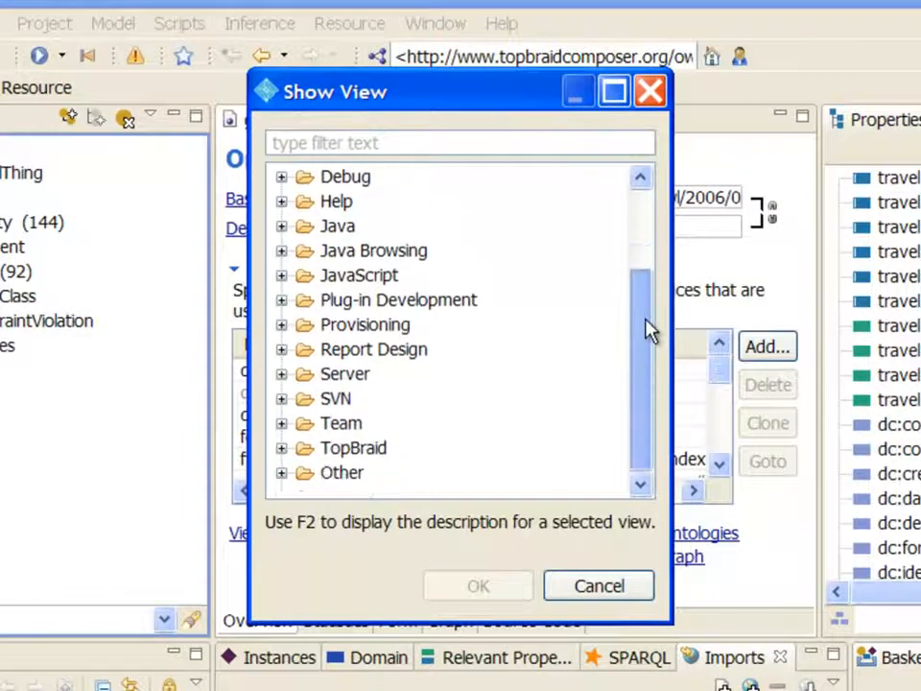
pyautogui.click(281, 448)
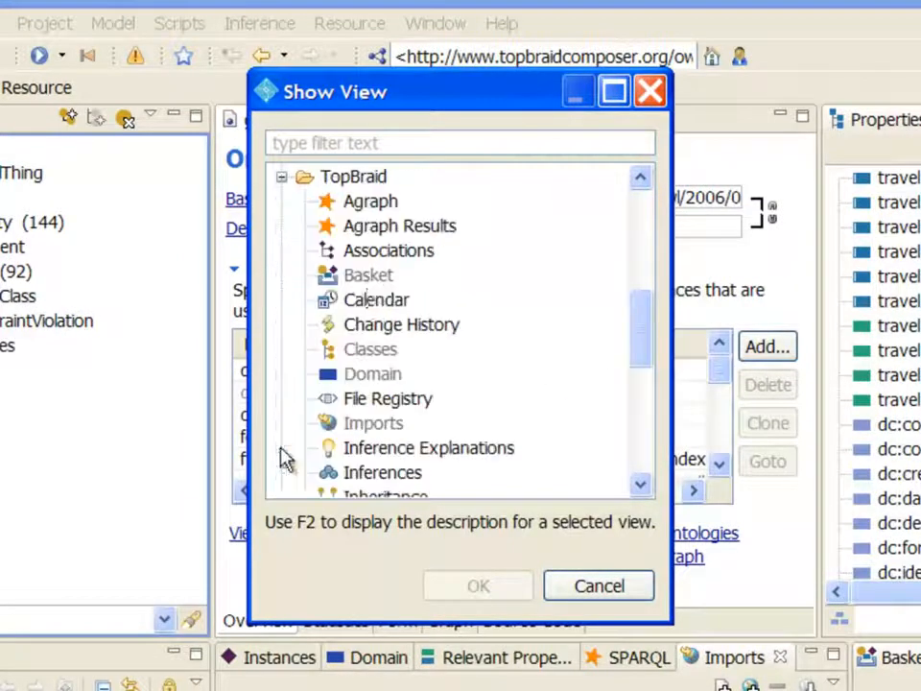
pyautogui.click(382, 204)
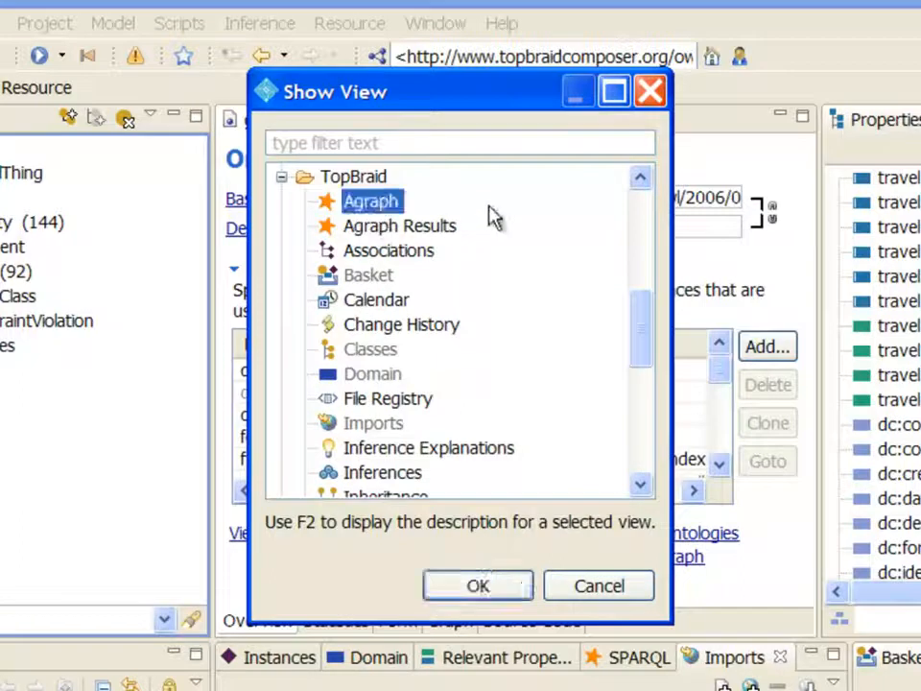
pyautogui.click(496, 591)
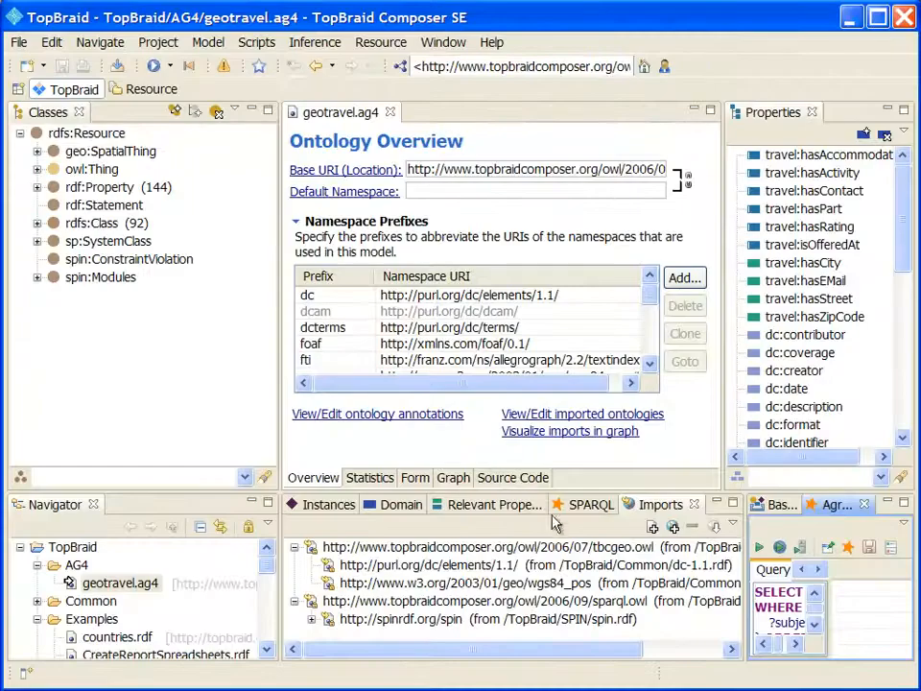
# Widen and heighten the Agraph panel to show the full subClassOf SELECT query
pyautogui.moveTo(746, 570); pyautogui.dragTo(389, 566)
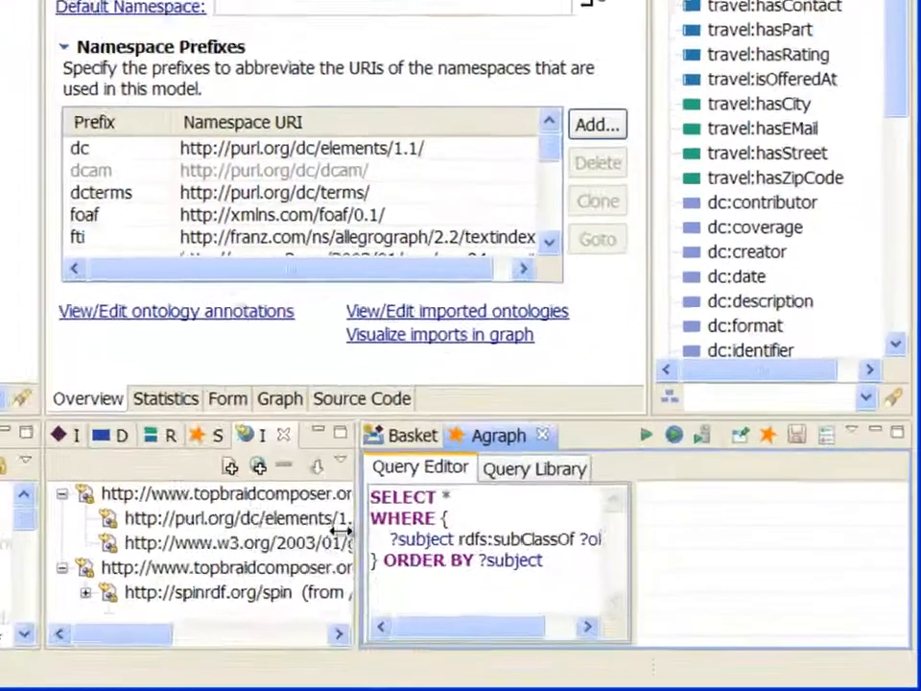
pyautogui.moveTo(158, 518); pyautogui.dragTo(137, 519)
pyautogui.moveTo(457, 403); pyautogui.dragTo(412, 59)
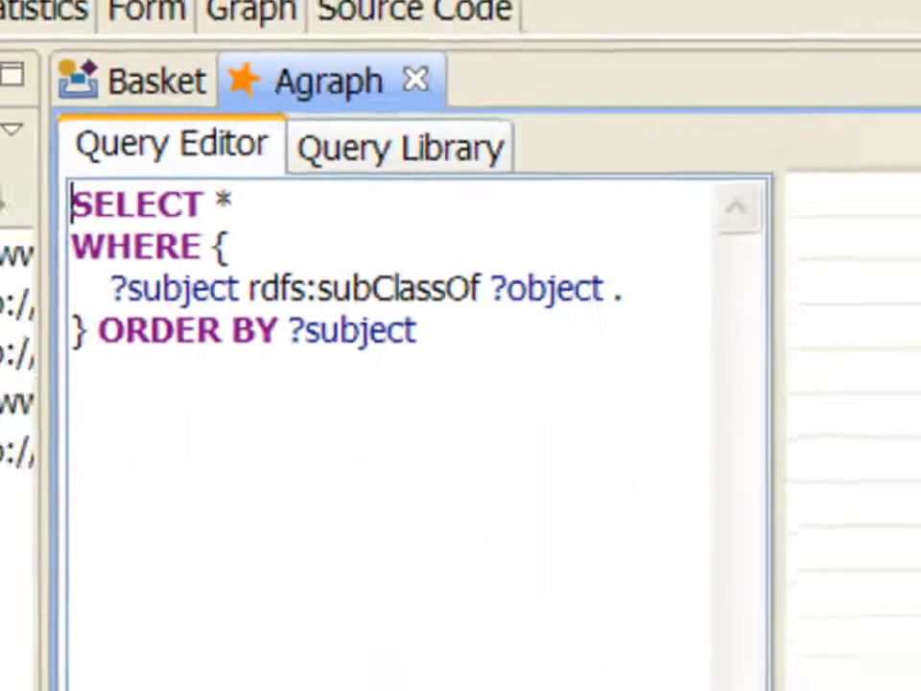
# Run the subClassOf SPARQL query and scroll the results down to the travel:Yoga row
pyautogui.click(759, 70)
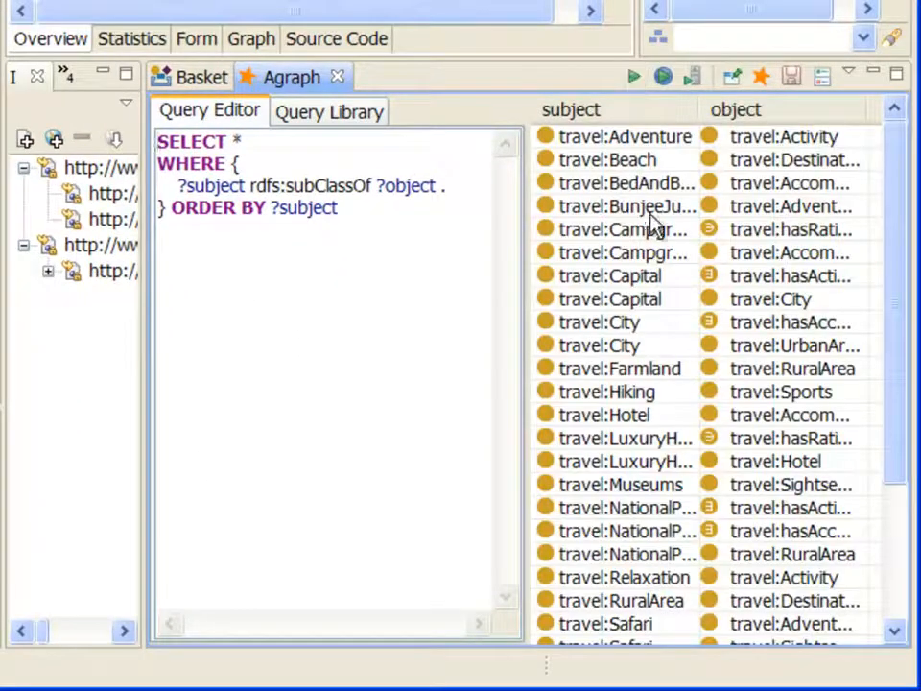
pyautogui.click(363, 74)
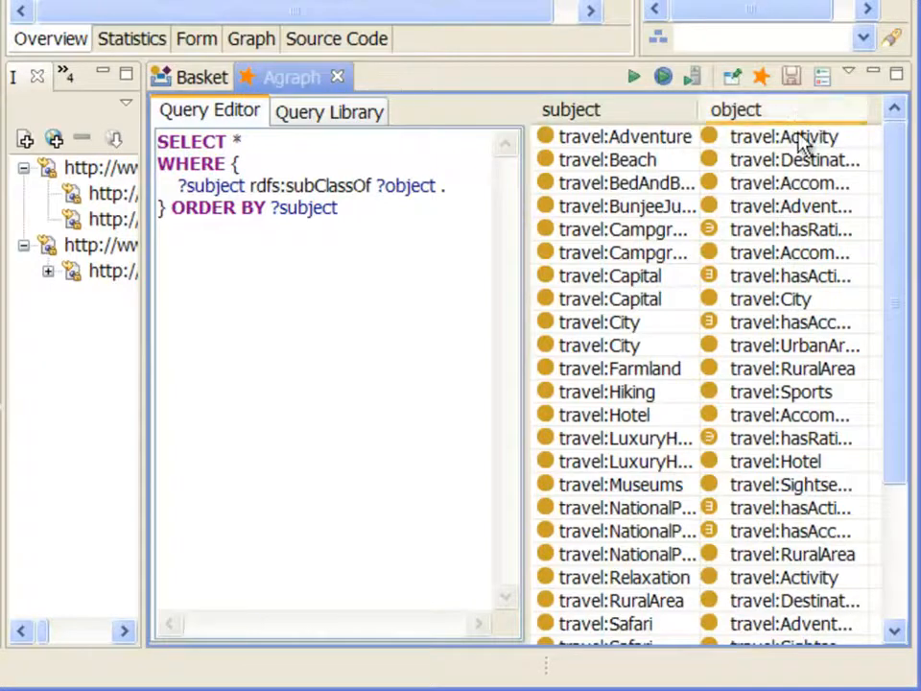
pyautogui.scroll(-3, 893, 187)
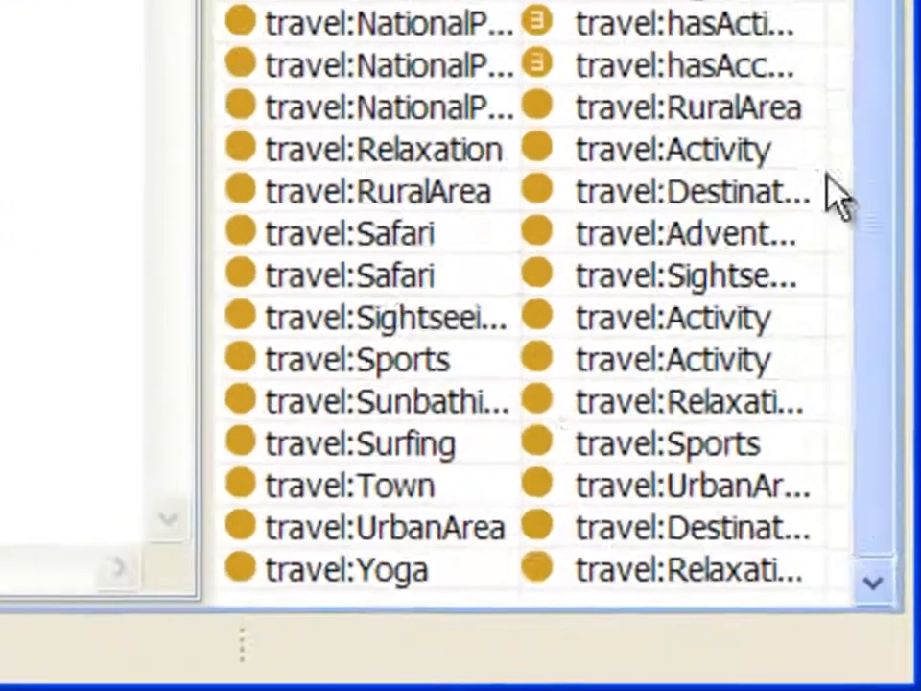
pyautogui.click(384, 567)
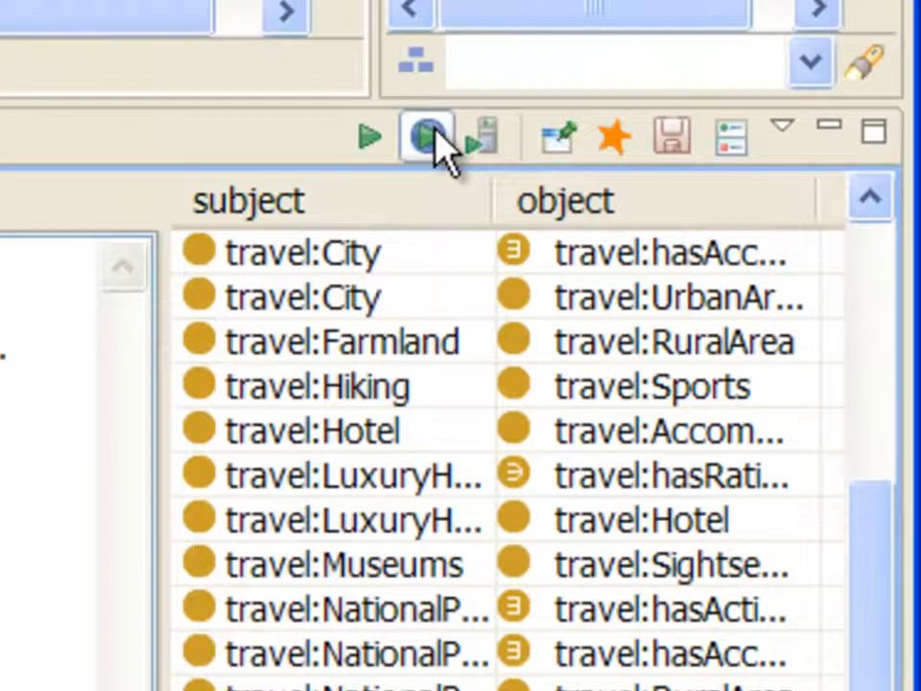
# Rerun the query with inferencing and find the travel:Yoga–travel:Activity row
pyautogui.click(371, 137)
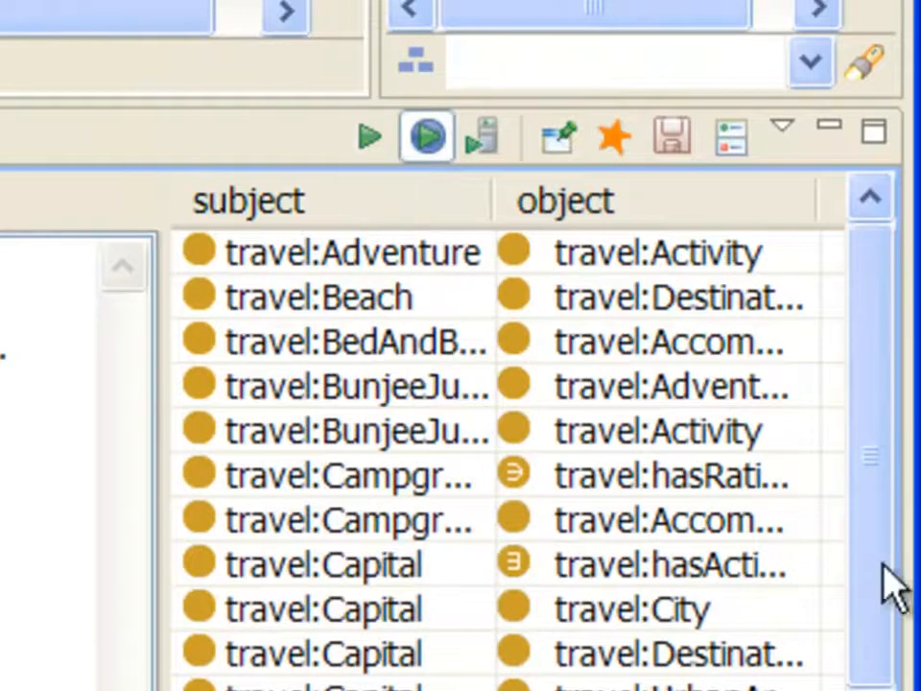
pyautogui.moveTo(880, 527); pyautogui.dragTo(888, 690)
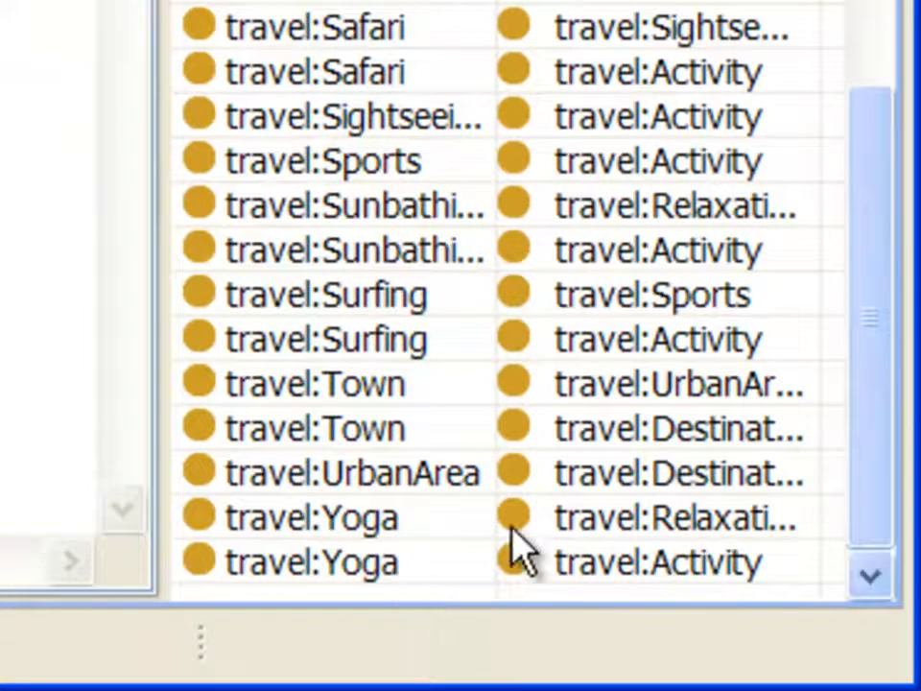
pyautogui.click(600, 518)
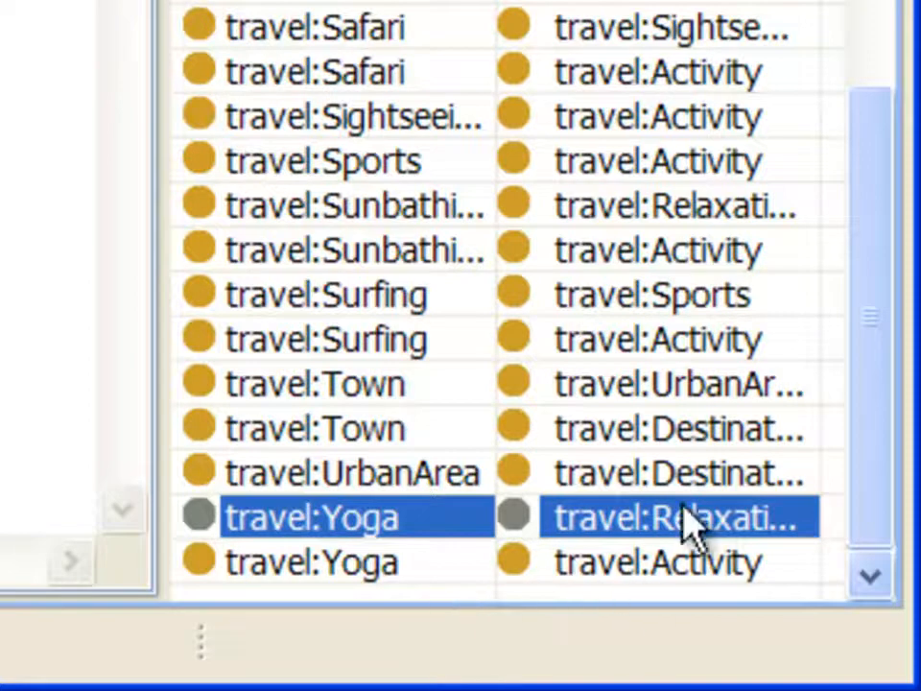
pyautogui.click(730, 562)
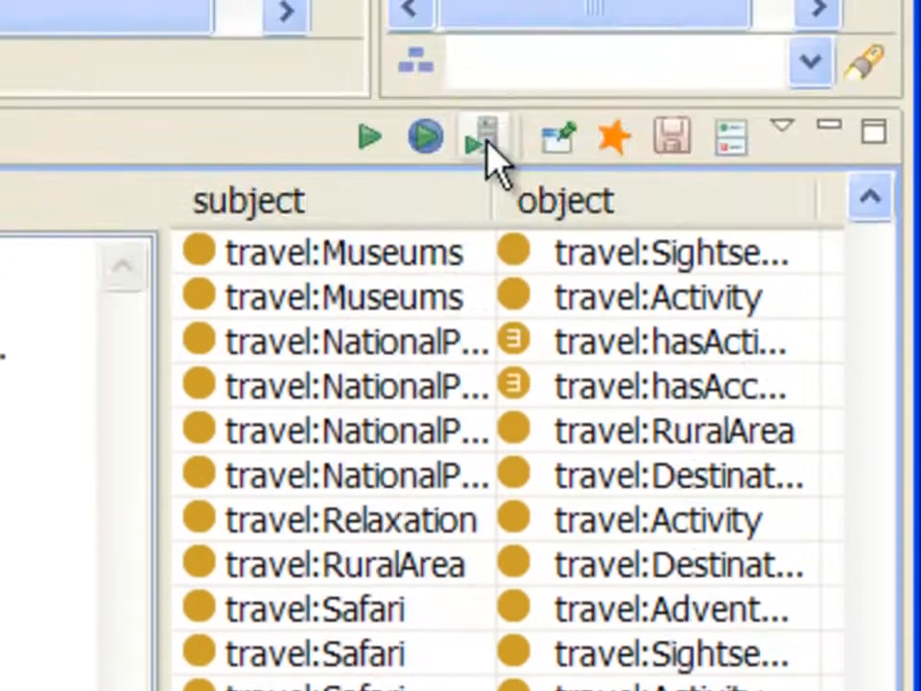
# Paste and run the Prolog query (select (?s ?o) (q ?s !rdfs:subClassOf ?o)), checking the Yoga–Activity row
pyautogui.click(486, 142)
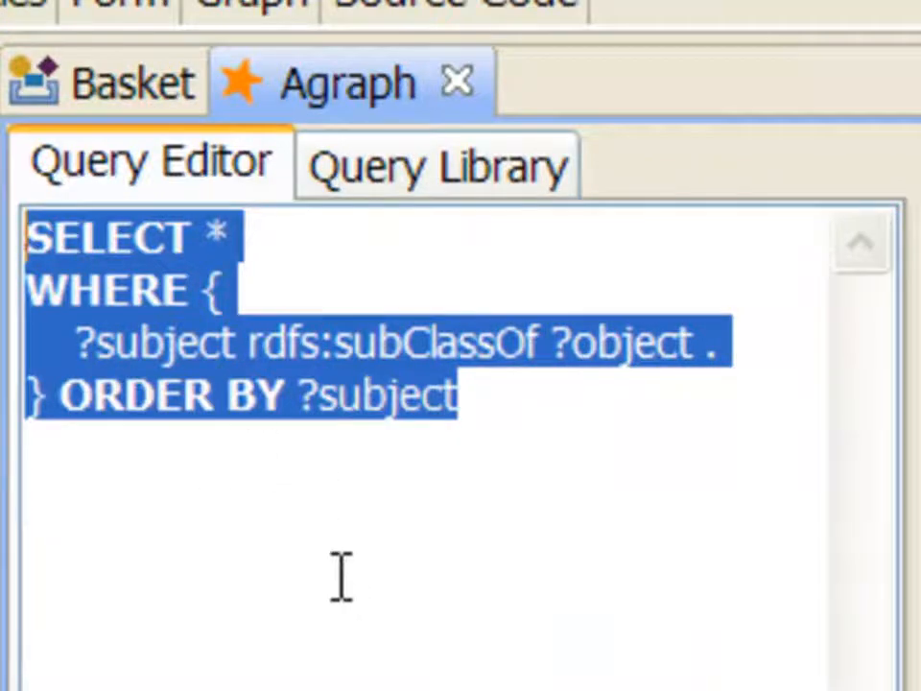
pyautogui.write('(select (?s ?o) (q ?s !rdfs:subClassOf ?o))')
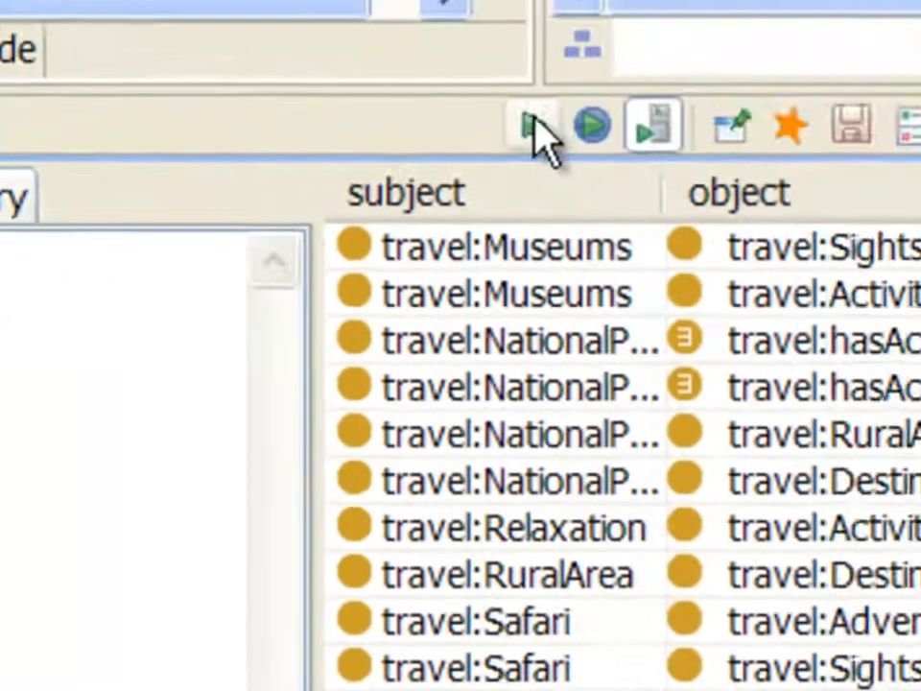
pyautogui.click(371, 137)
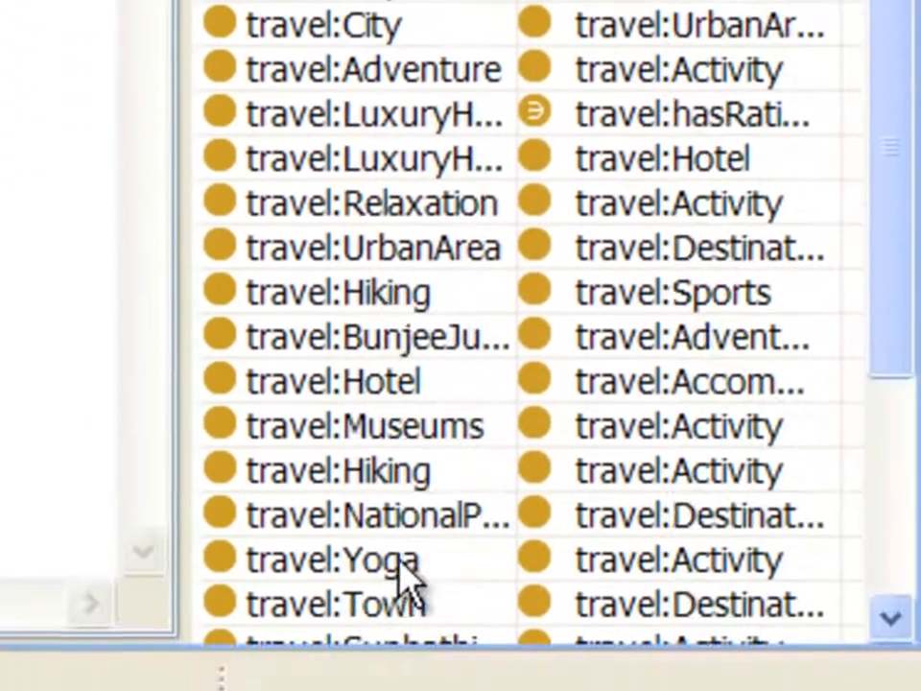
pyautogui.click(408, 570)
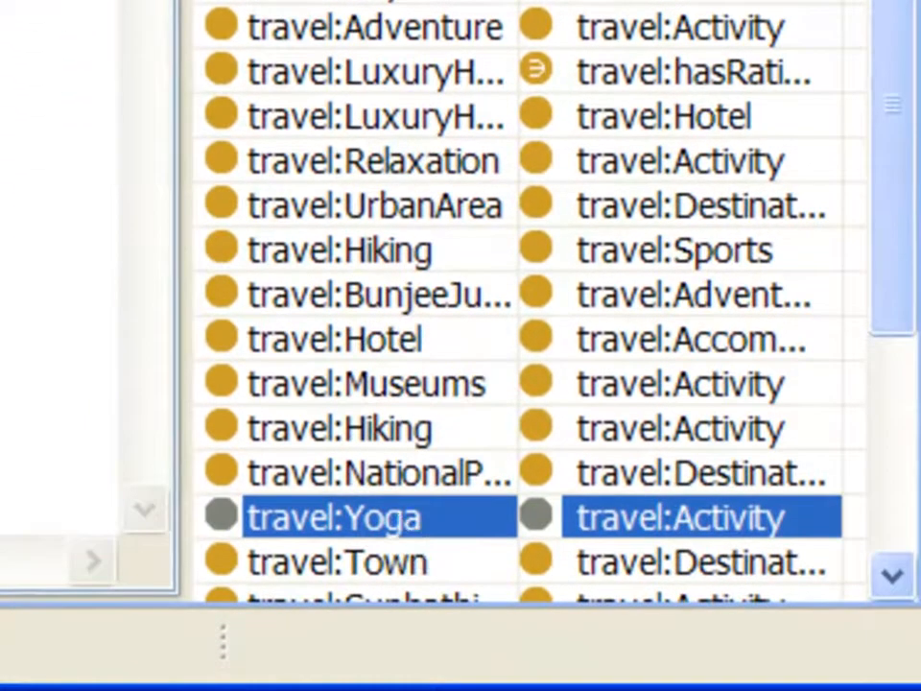